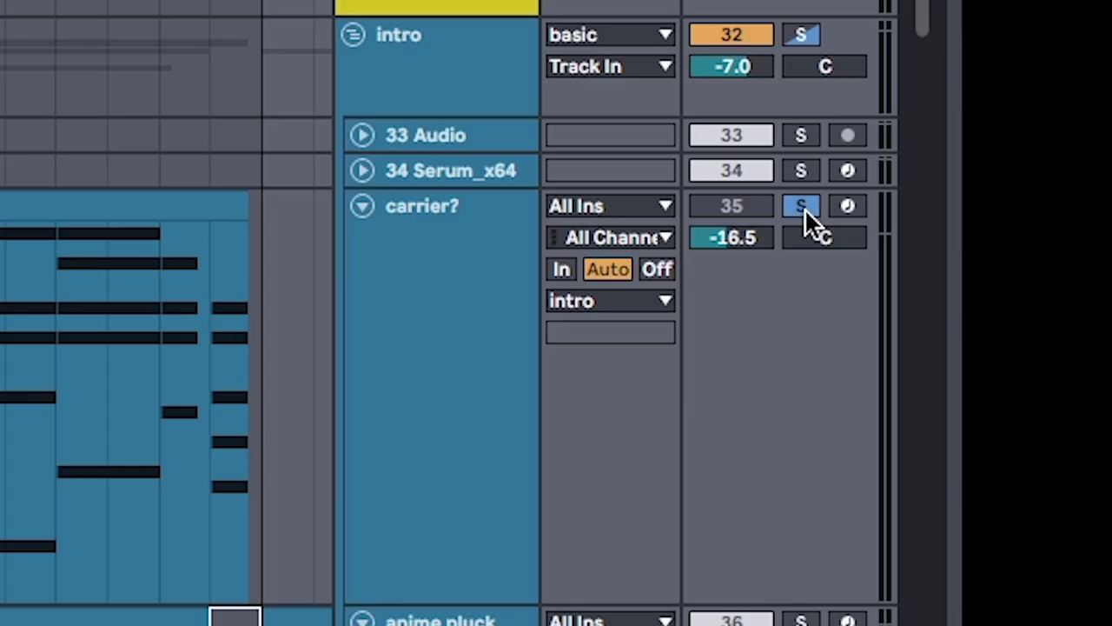
Step: Toggle solo on the "carrier?" track and play the Little AlterBoy-processed vocals from bar 5
left_click(801, 206)
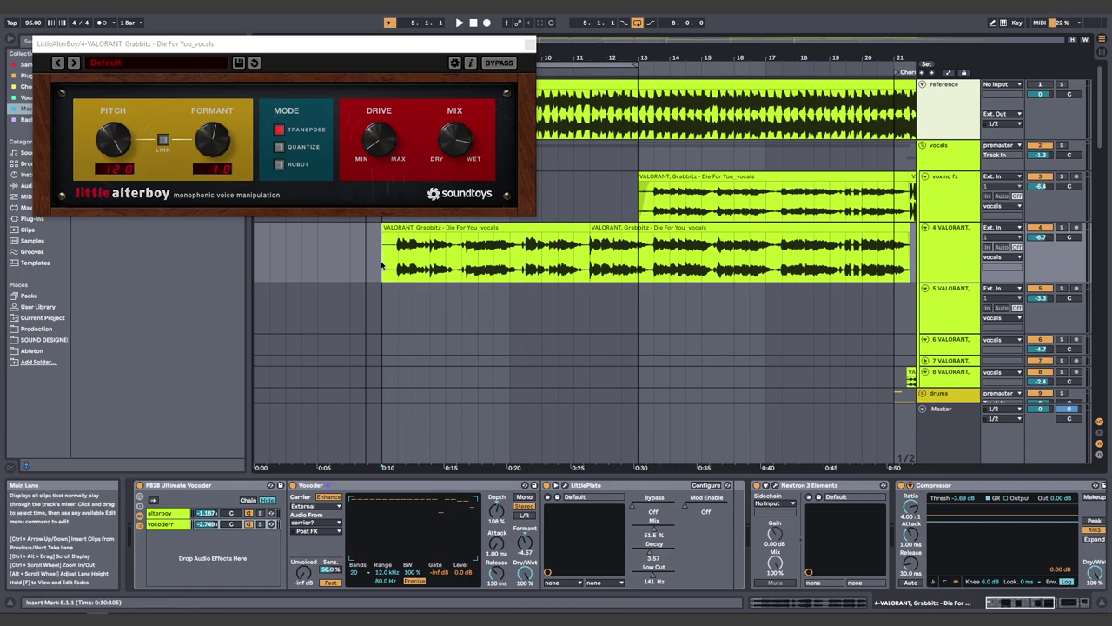
key("space")
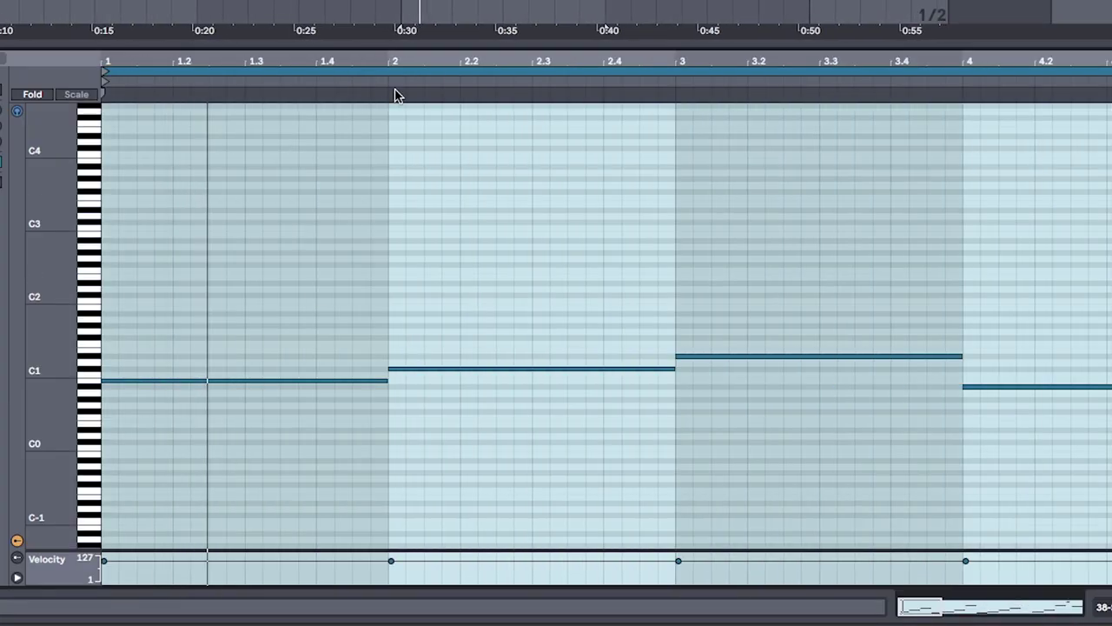
Step: Highlight the intro Serum bass notes from bar 13 onward and play back the "Various 18 - Rain" clip
left_click_drag(408, 63, 448, 62)
left_click_drag(90, 321, 219, 336)
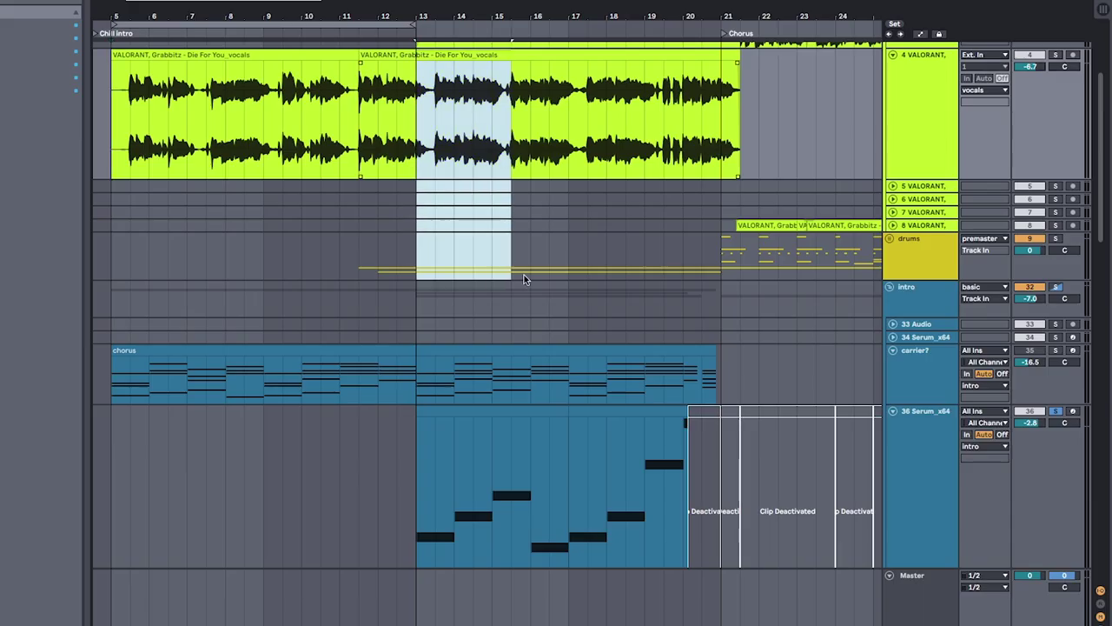
left_click_drag(509, 477, 732, 477)
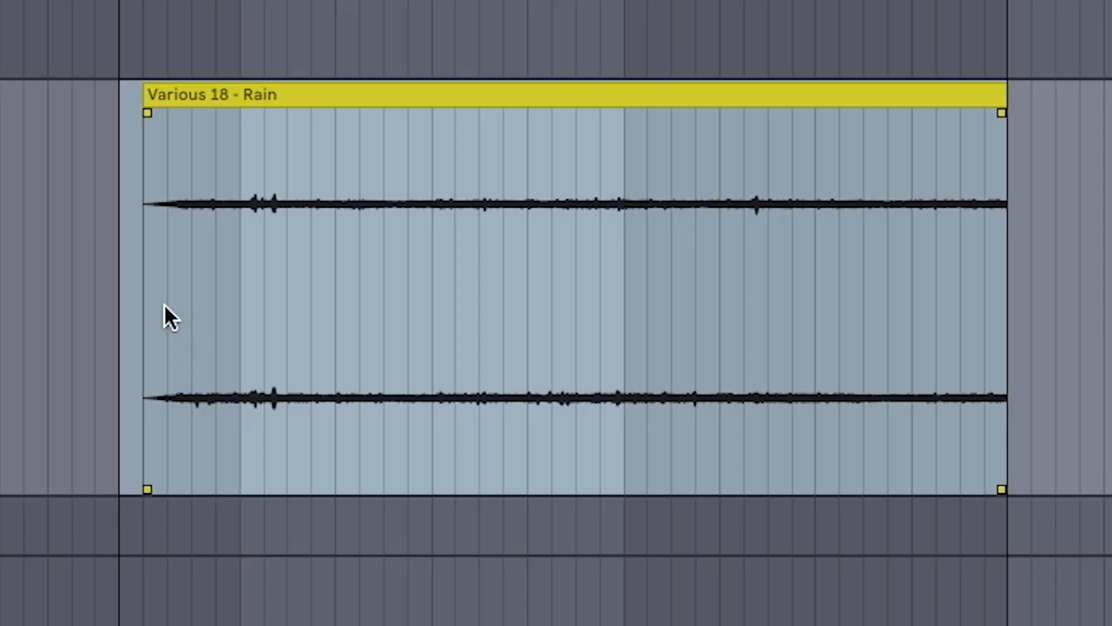
key("space")
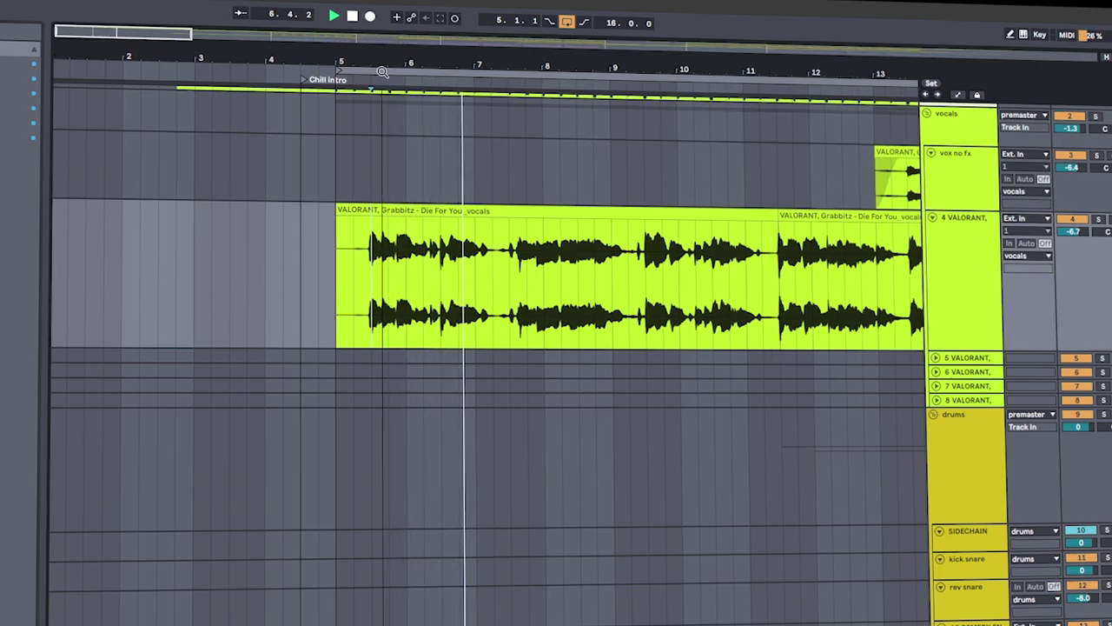
Step: Turn on playhead following and examine the Chill intro as it plays, from the vocals down to the drone, rain, carrier and bass tracks
left_click_drag(247, 31, 254, 75)
left_click(240, 15)
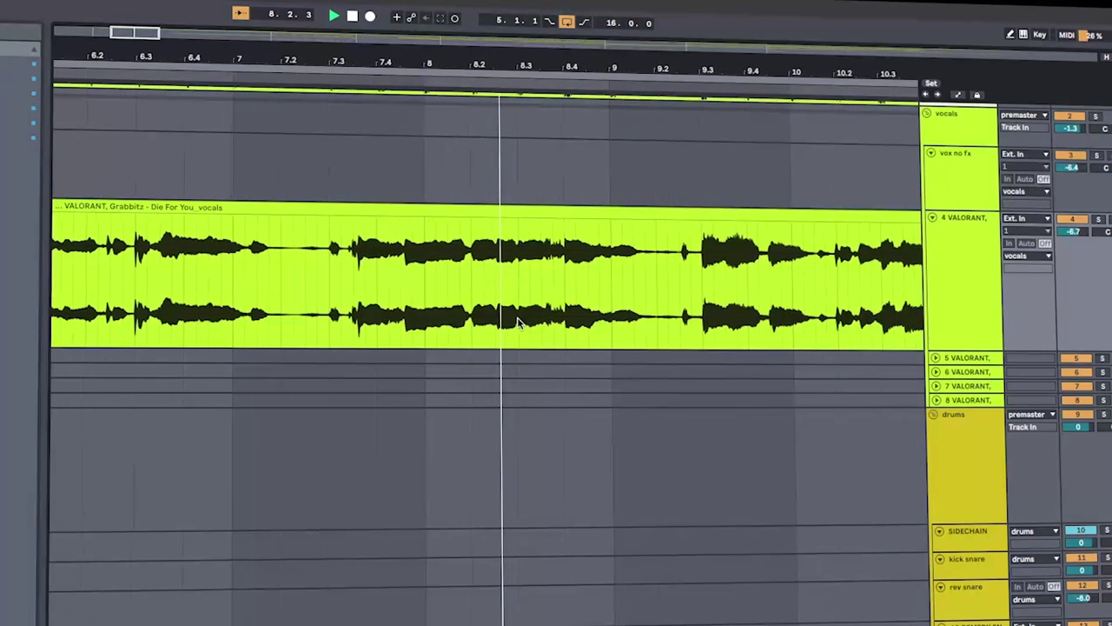
scroll(521, 321, "up", 1)
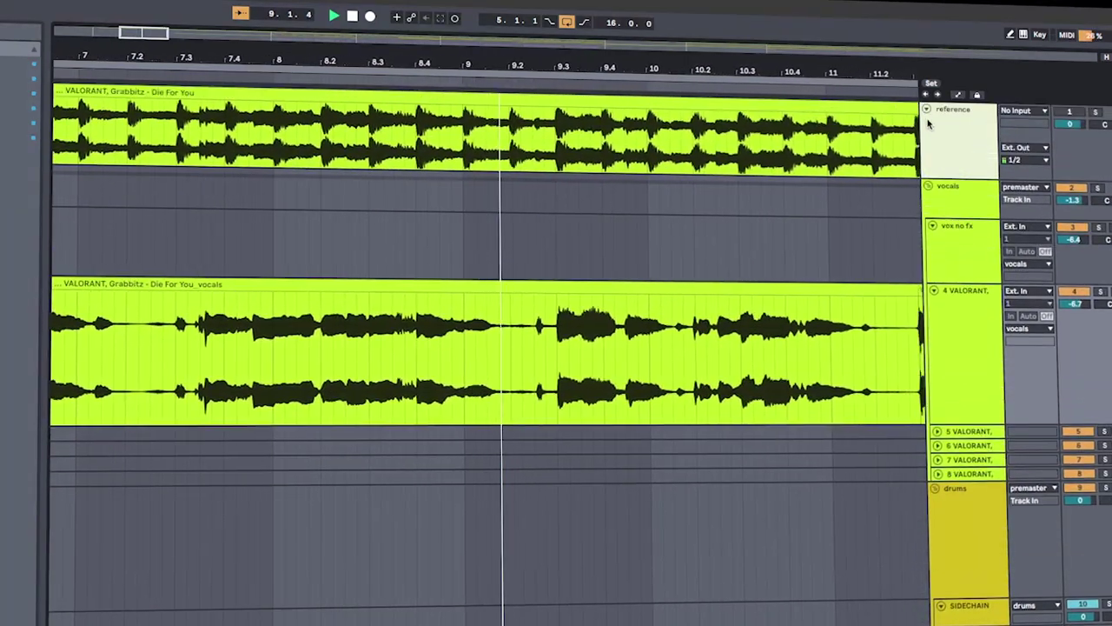
scroll(780, 297, "down", 1)
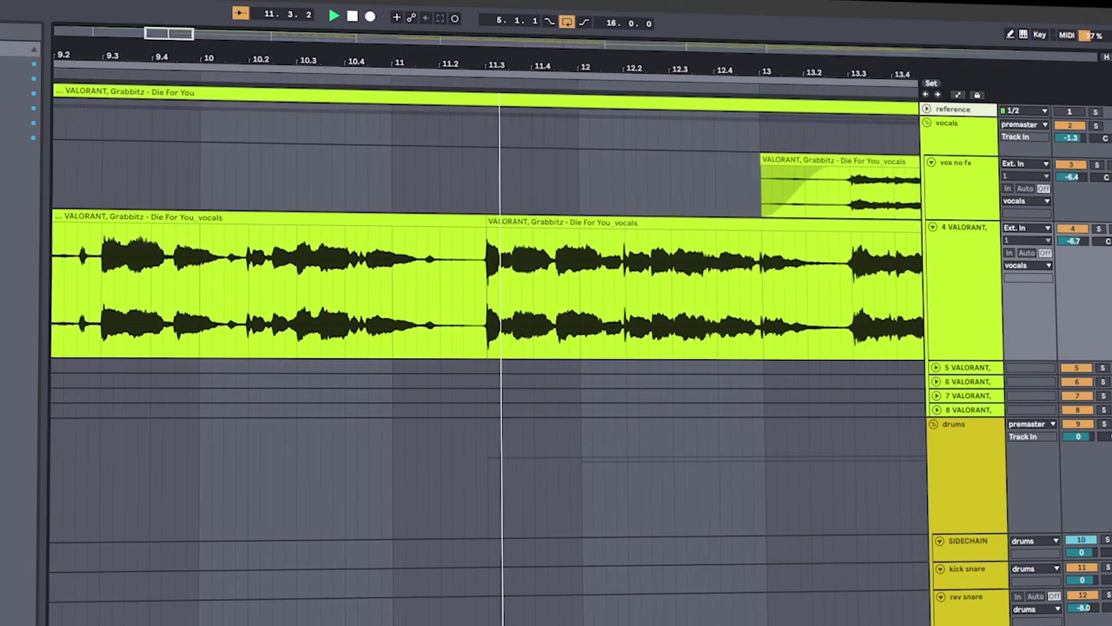
scroll(486, 348, "down", 10)
scroll(487, 347, "down", 3)
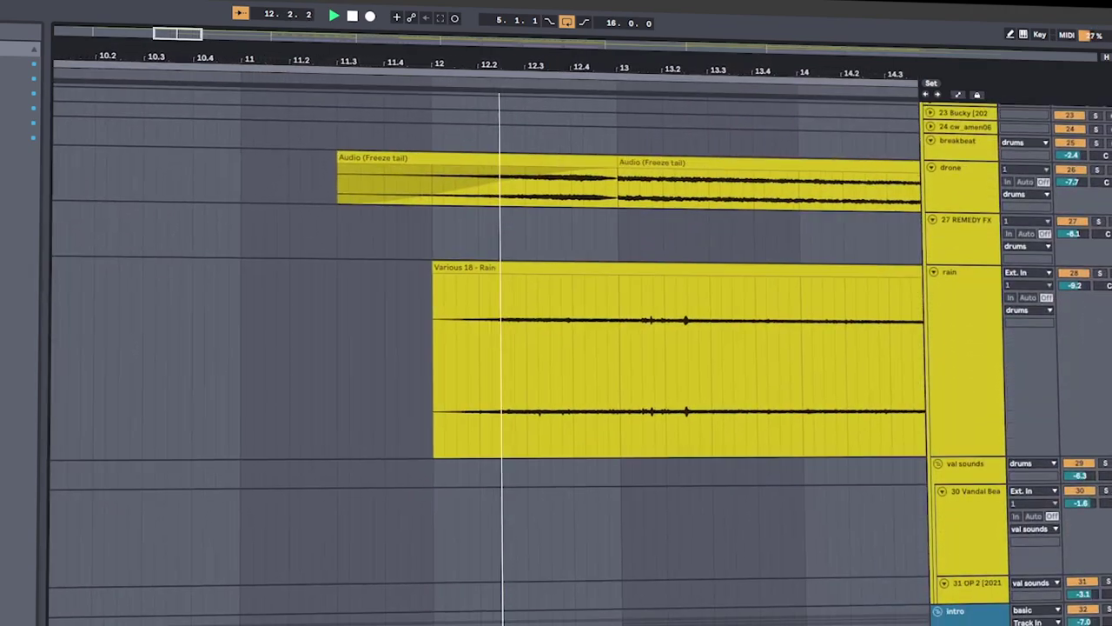
scroll(487, 348, "down", 3)
scroll(486, 347, "down", 10)
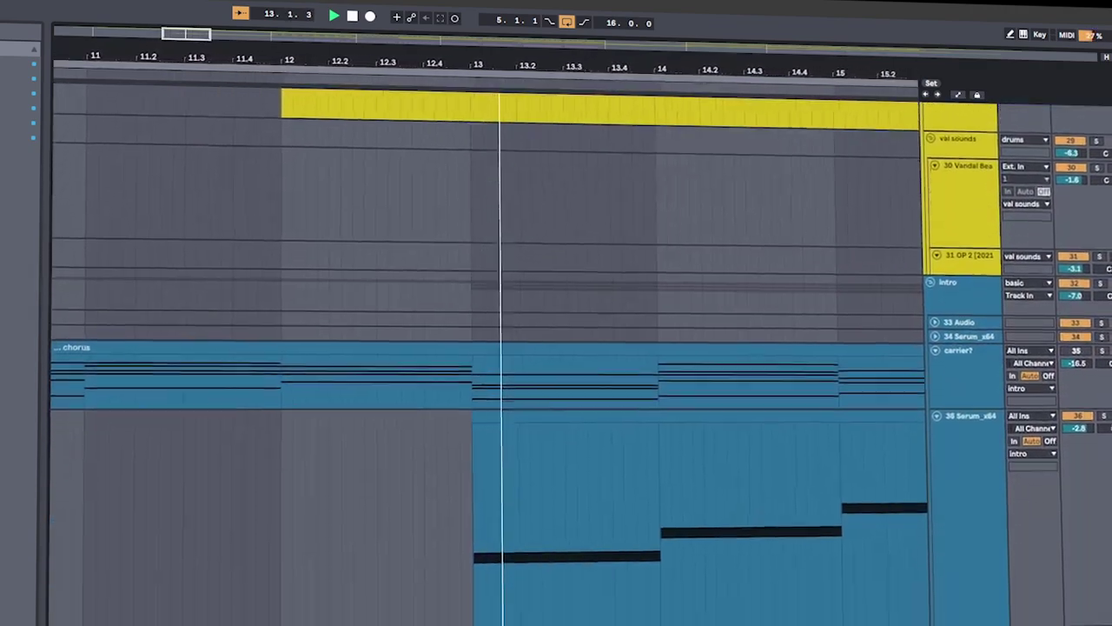
scroll(100, 350, "down", 1)
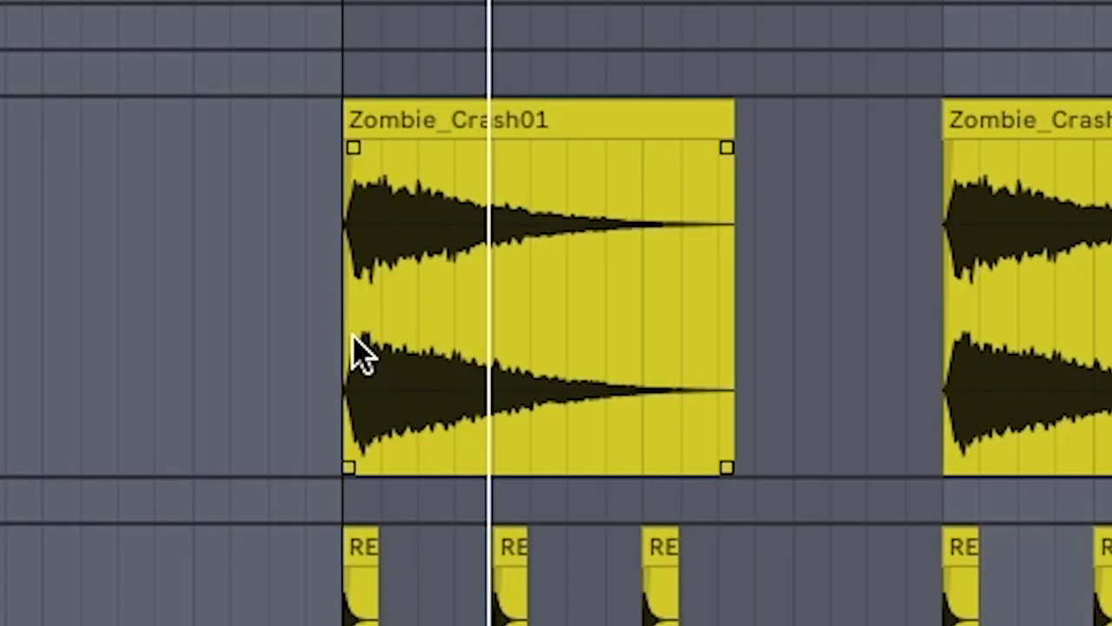
Step: Highlight the chorus Zombie_Crash01, REMEDY hi-hat and kick snare clips and play the drum pattern
left_click_drag(355, 353, 846, 350)
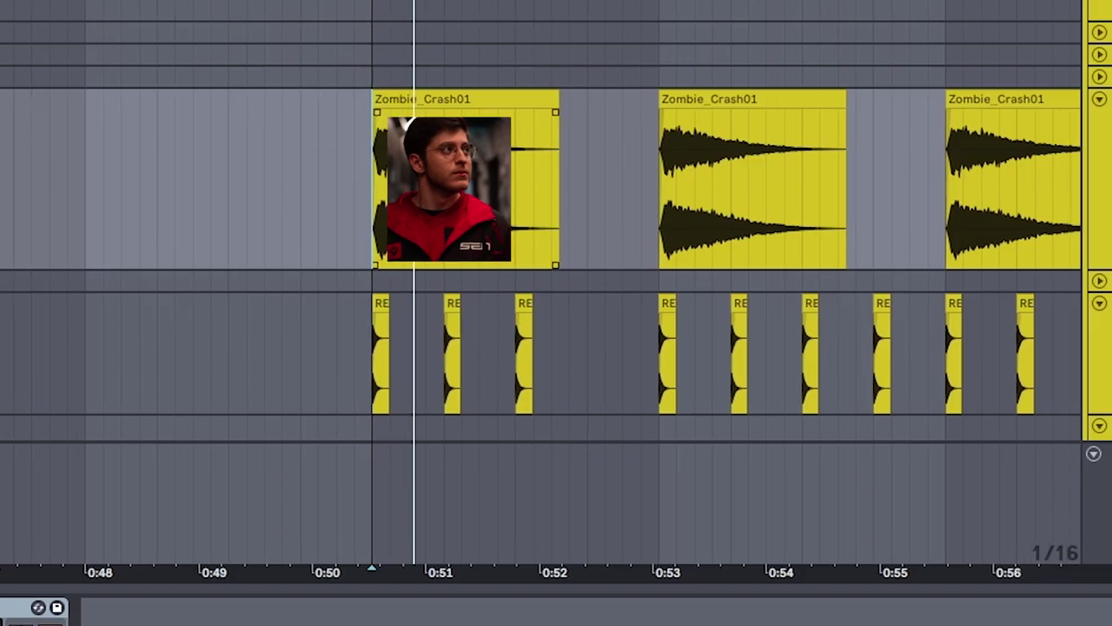
left_click_drag(462, 360, 770, 386)
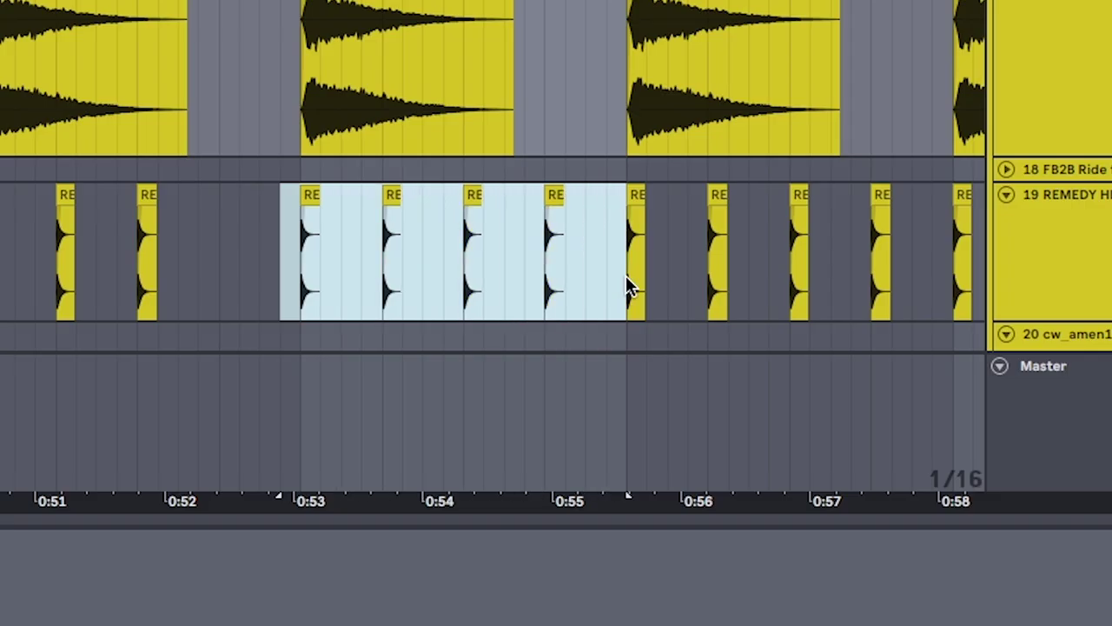
key("space")
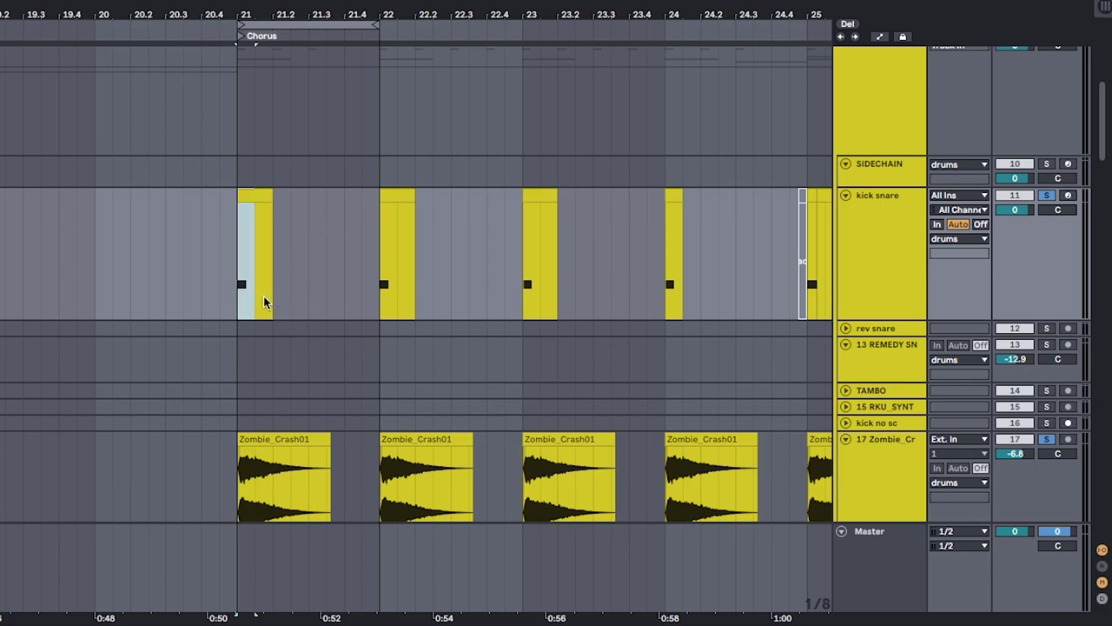
left_click_drag(264, 302, 792, 317)
Step: Examine the purple chorus chord clips from bar 21, highlighting each chord and the gap that follows it
left_click_drag(491, 10, 535, 273)
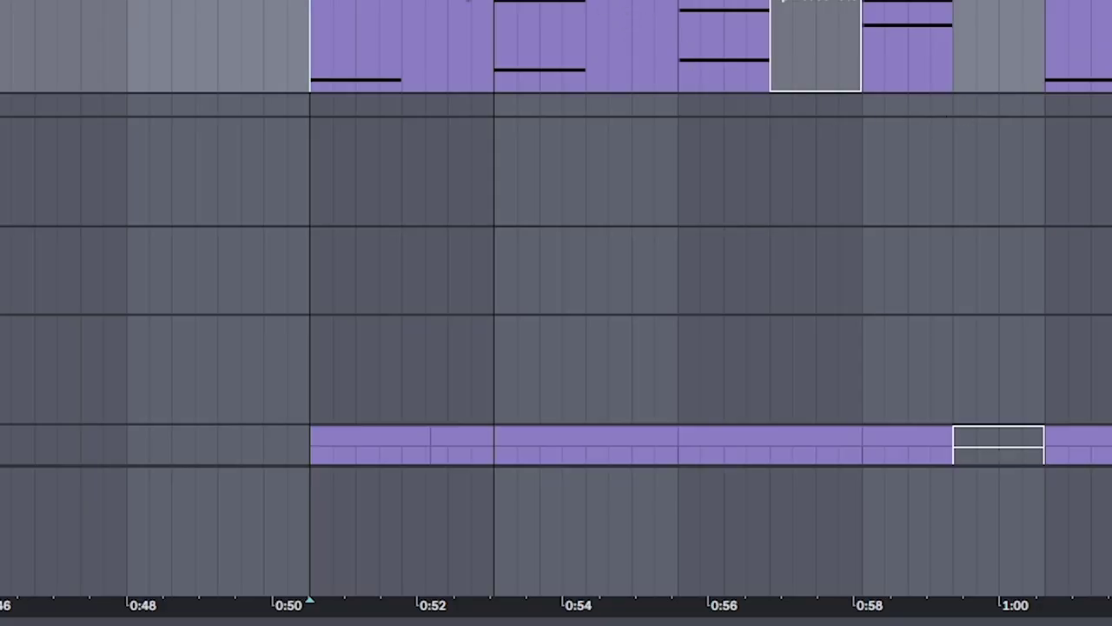
left_click_drag(430, 2, 402, 252)
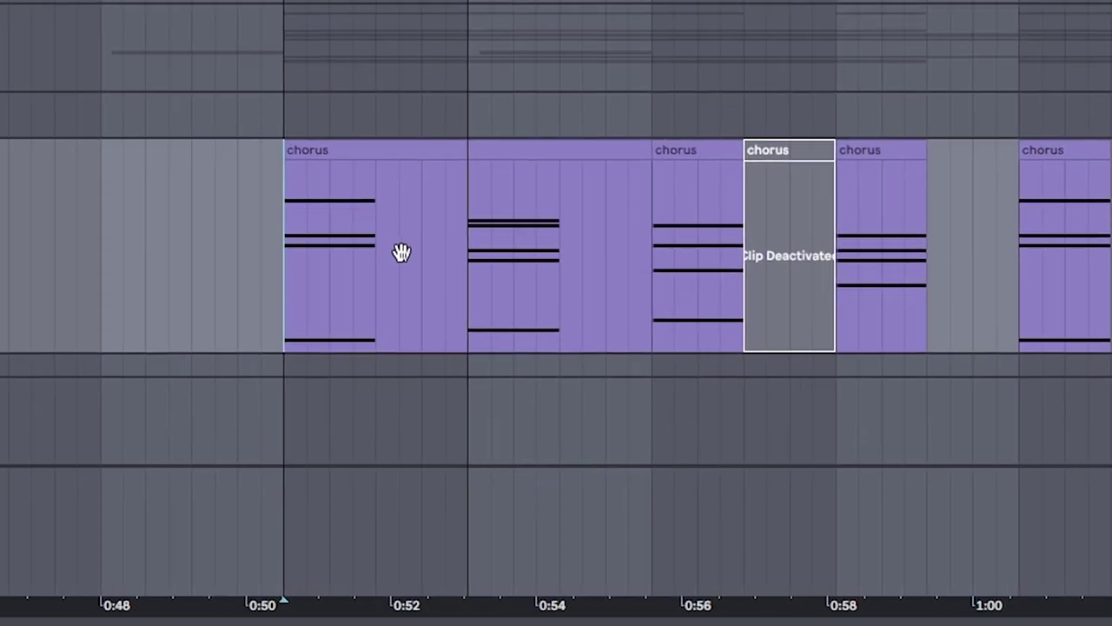
left_click_drag(269, 293, 399, 301)
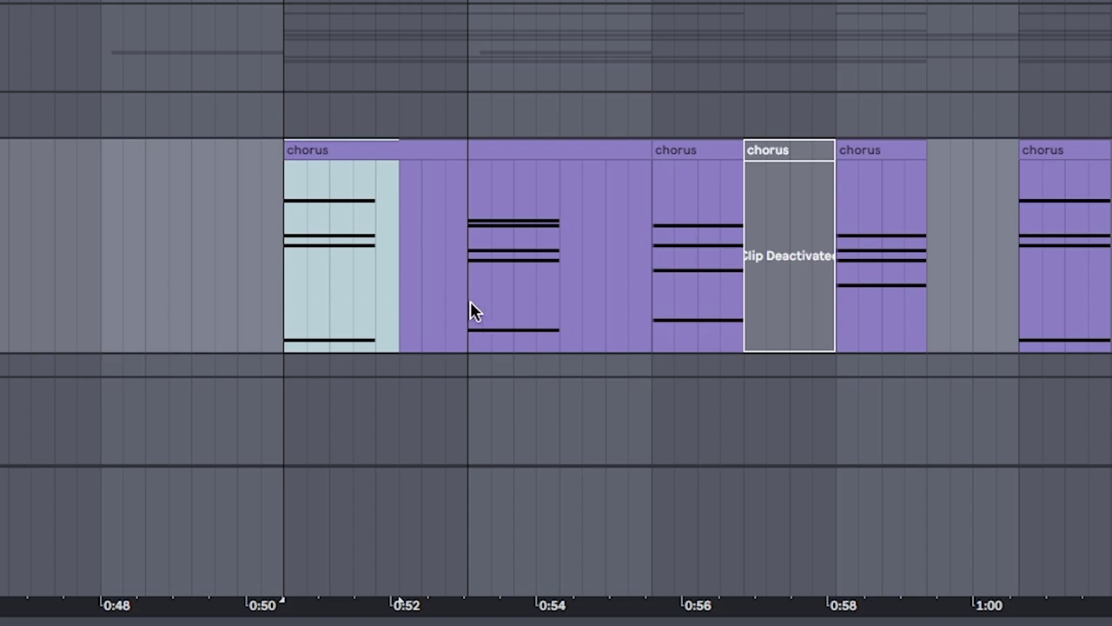
left_click_drag(470, 303, 589, 297)
scroll(467, 287, "right", 3)
left_click_drag(523, 276, 647, 287)
left_click(708, 278)
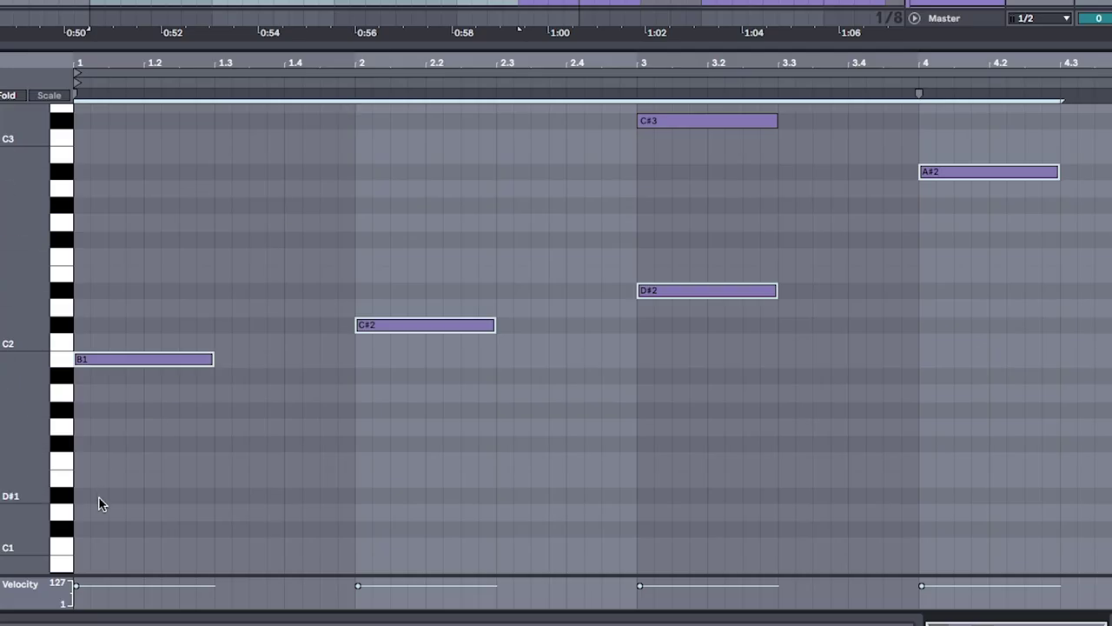
Step: Sweep over the low notes of the chorus MIDI clip and play the Chunk and Buzzy bass parts from bar 21
left_click_drag(103, 501, 919, 236)
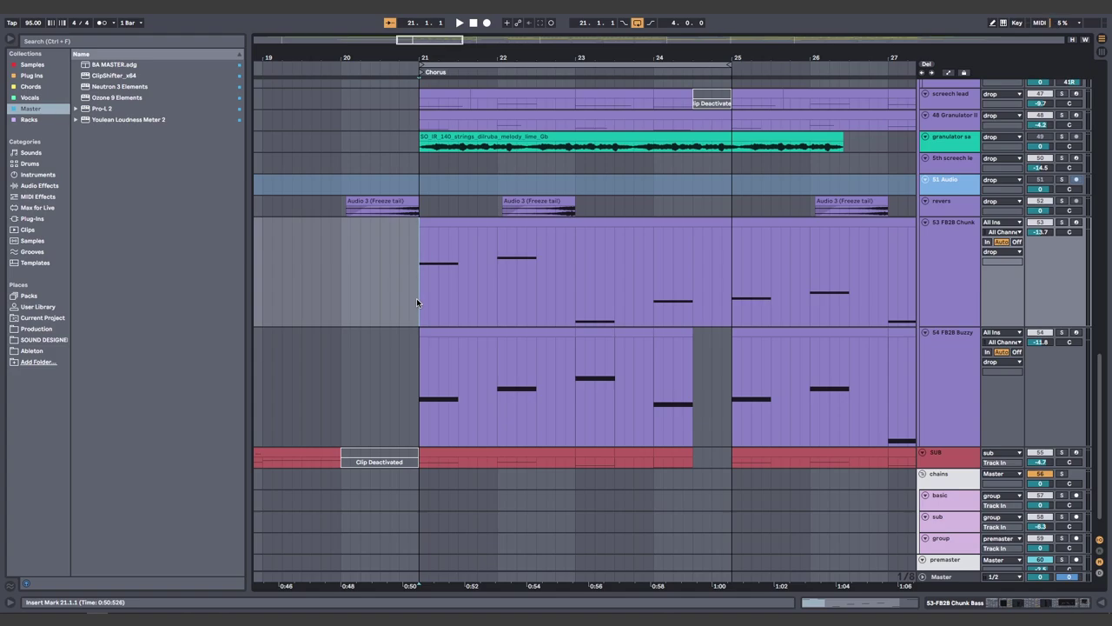
key("space")
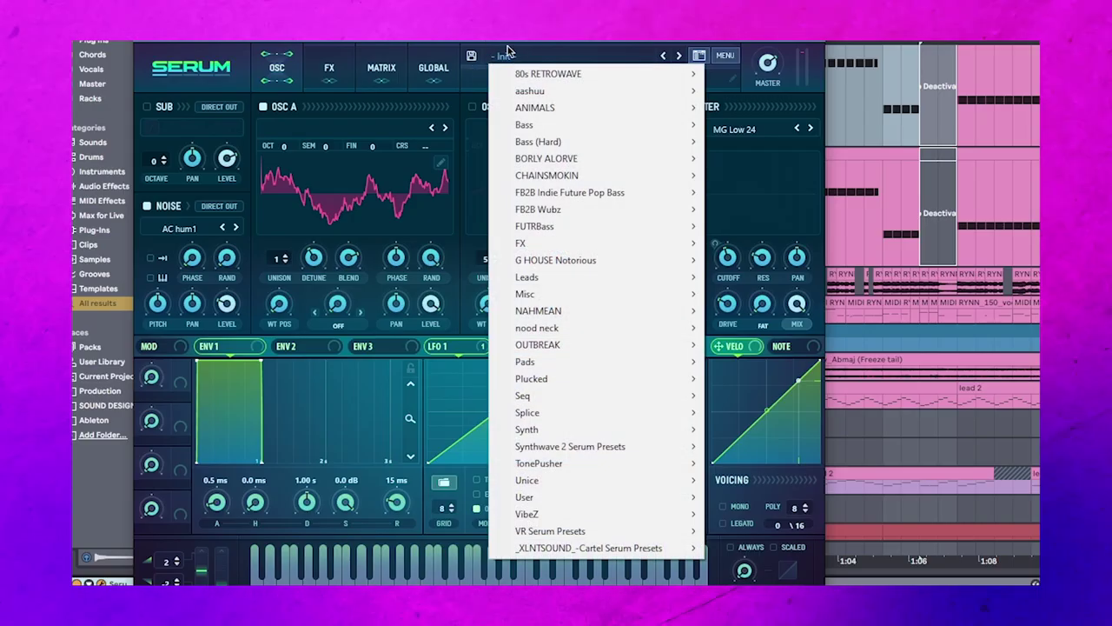
Step: Open Oscillator A's wavetable editor in Serum and randomize all of the FFT phases
left_click(441, 162)
right_click(417, 159)
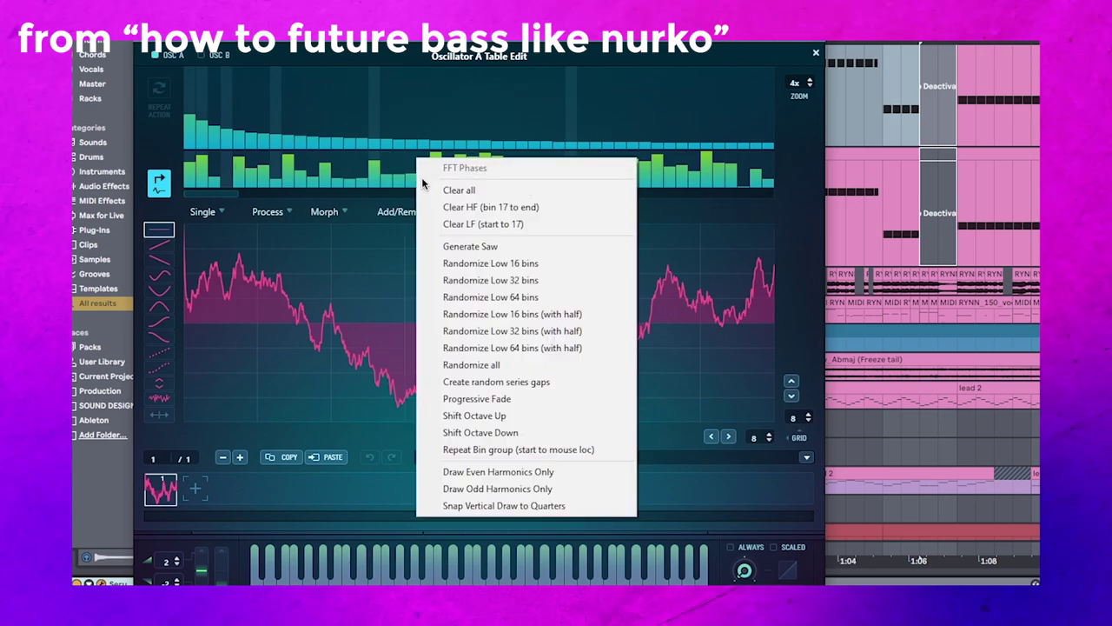
left_click(469, 364)
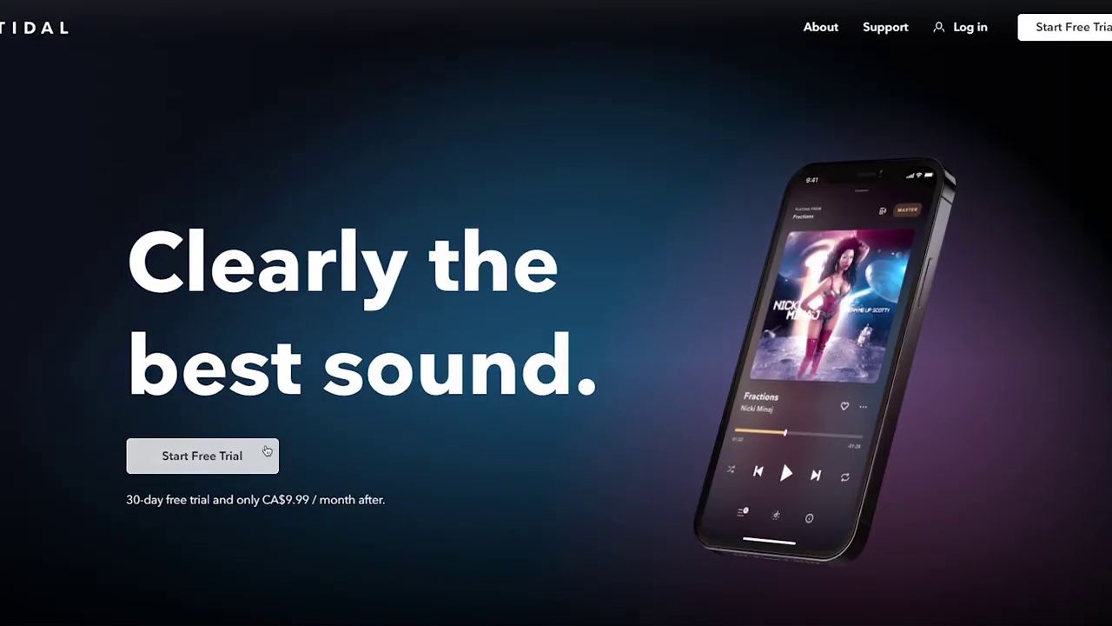
Step: Read through the TIDAL website's feature cards and the HiFi Plus plan, including its direct artist payouts
scroll(495, 372, "down", 7)
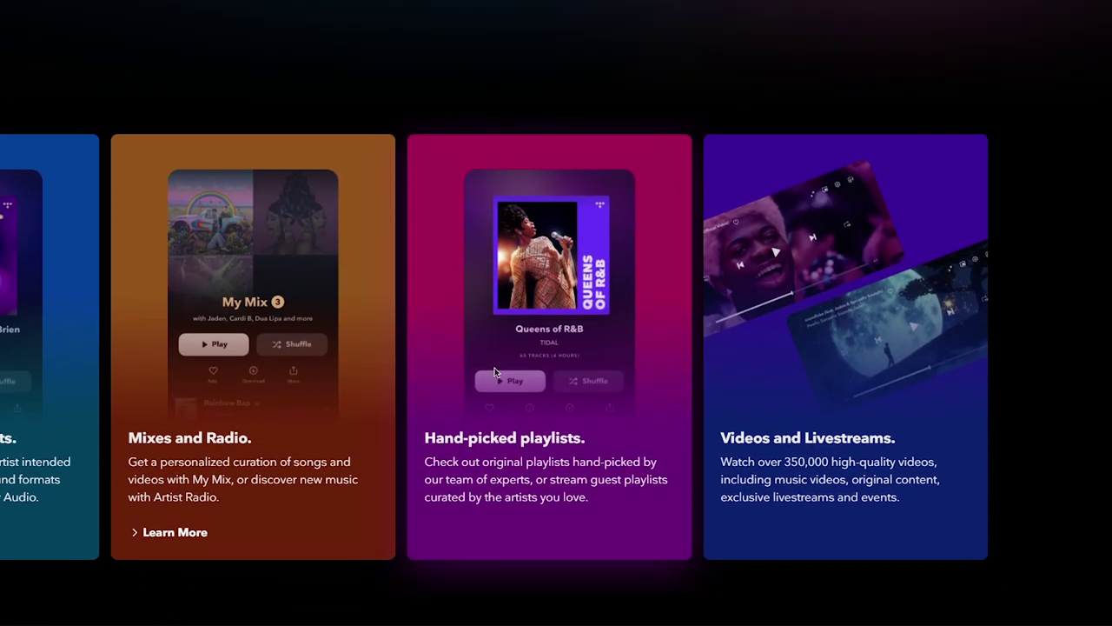
scroll(495, 372, "down", 2)
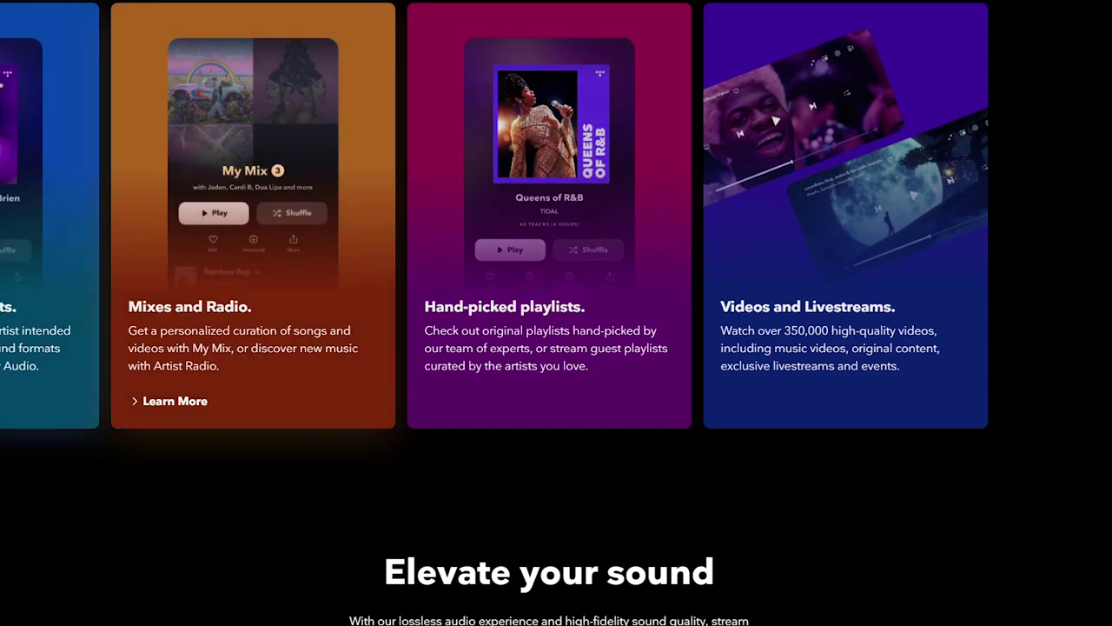
scroll(154, 294, "left", 10)
scroll(155, 294, "up", 1)
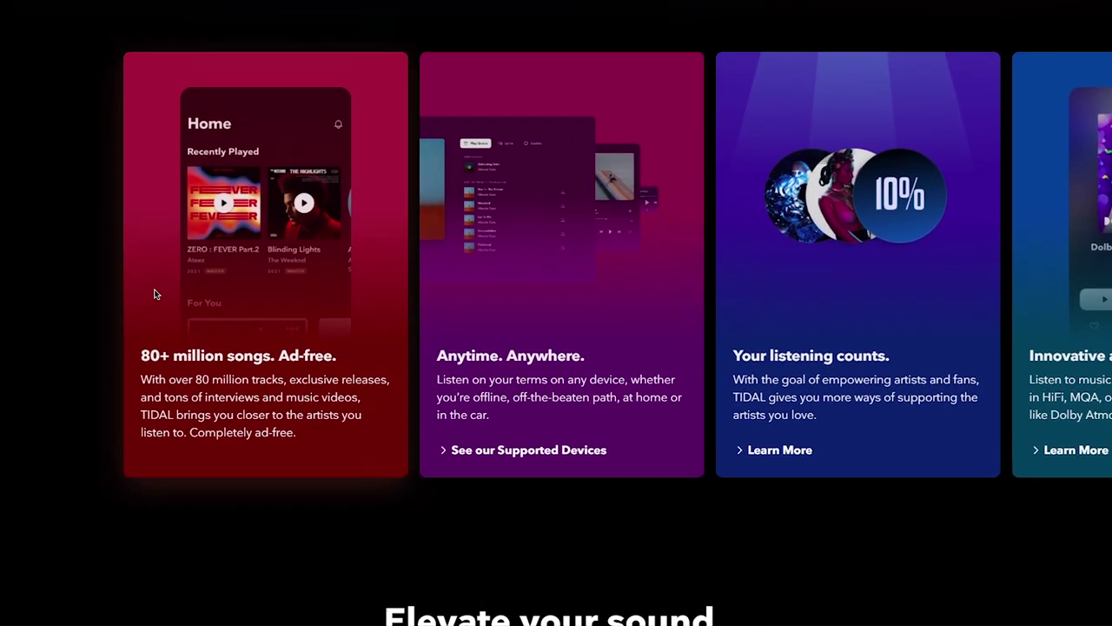
scroll(752, 350, "down", 3)
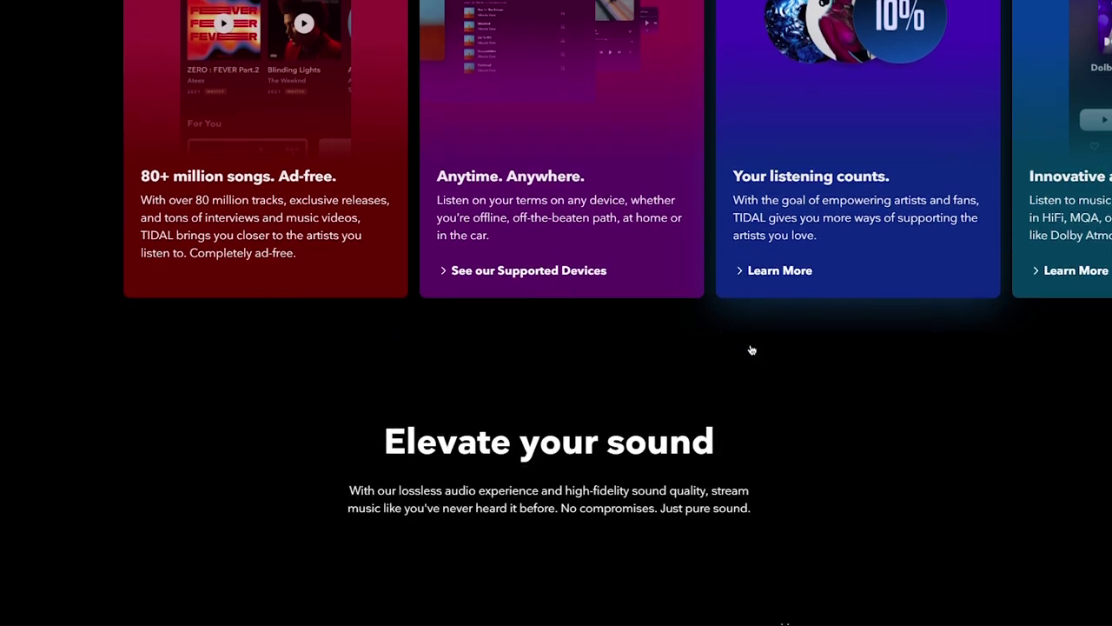
scroll(751, 350, "down", 4)
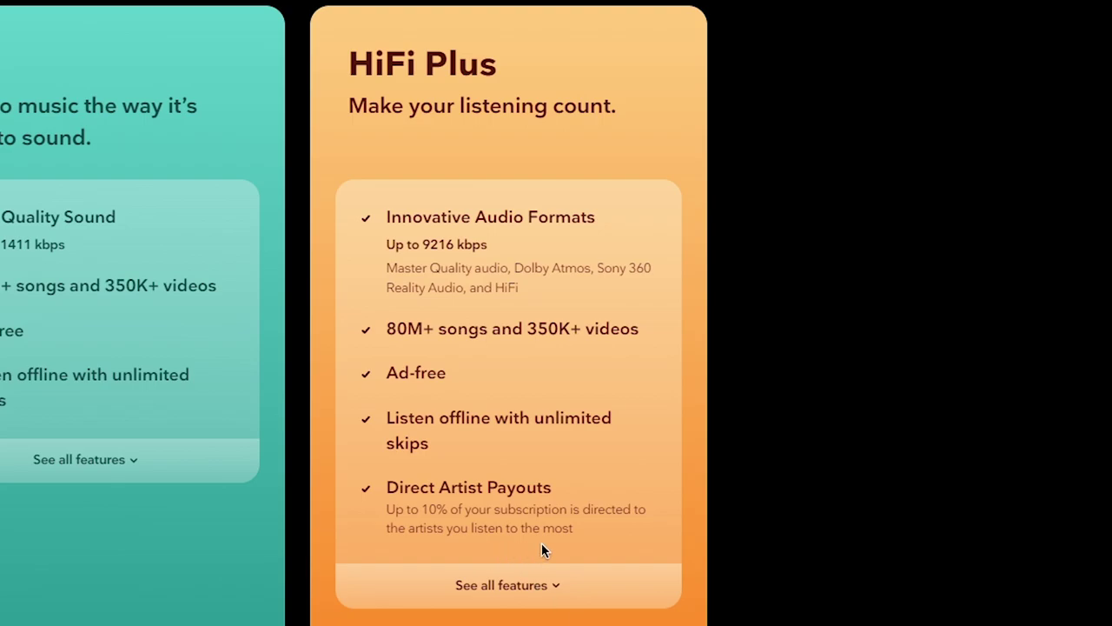
left_click_drag(541, 550, 340, 480)
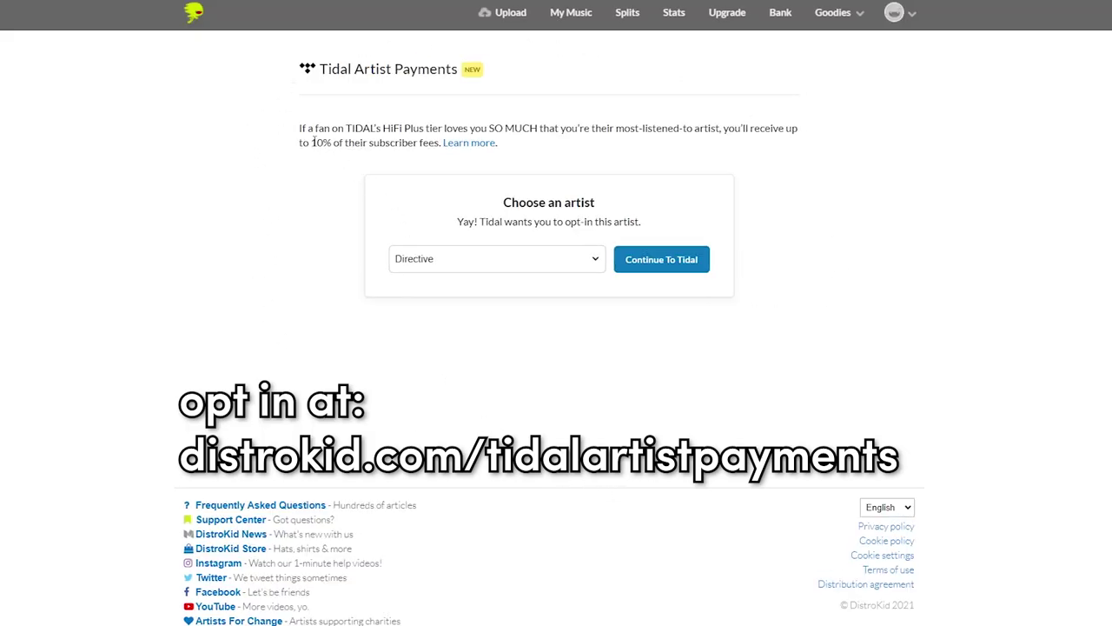
Step: Continue from DistroKid's Tidal Artist Payments page for the chosen artist and view the Direct Artist Payouts registration form
left_click(661, 260)
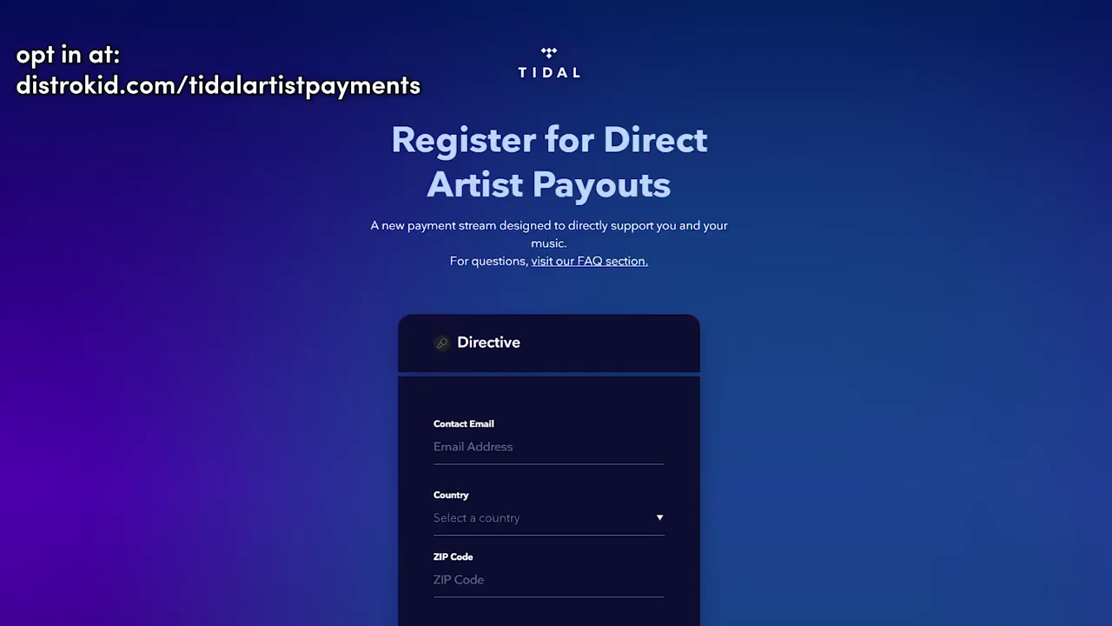
scroll(633, 266, "down", 2)
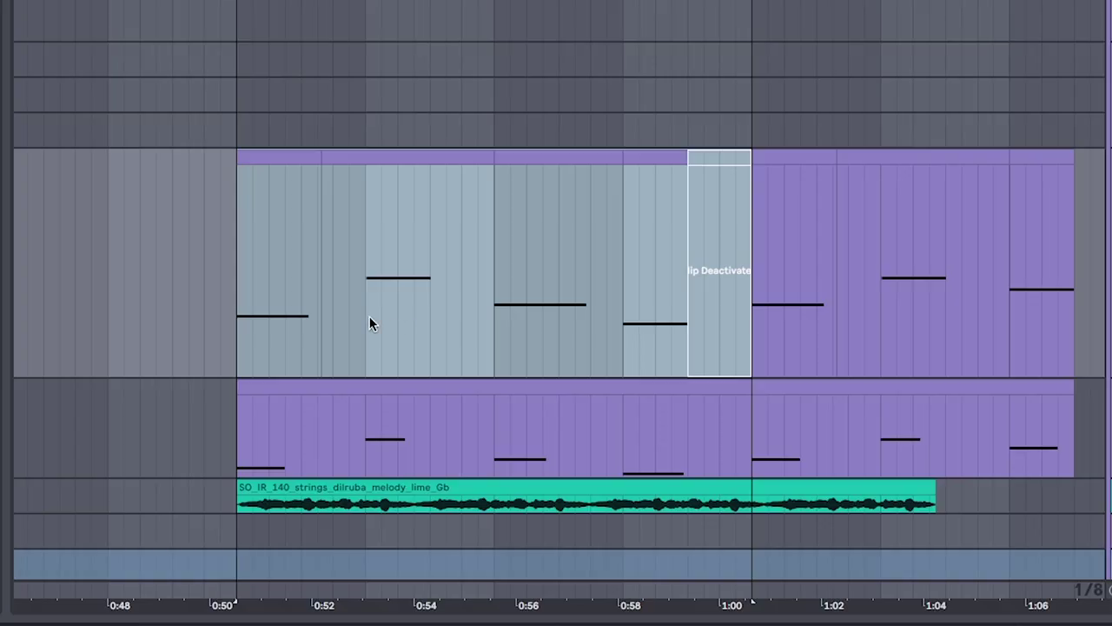
Step: Select the screech lead clips before the deactivated one in the chorus and open their notes in the MIDI editor
left_click(284, 209)
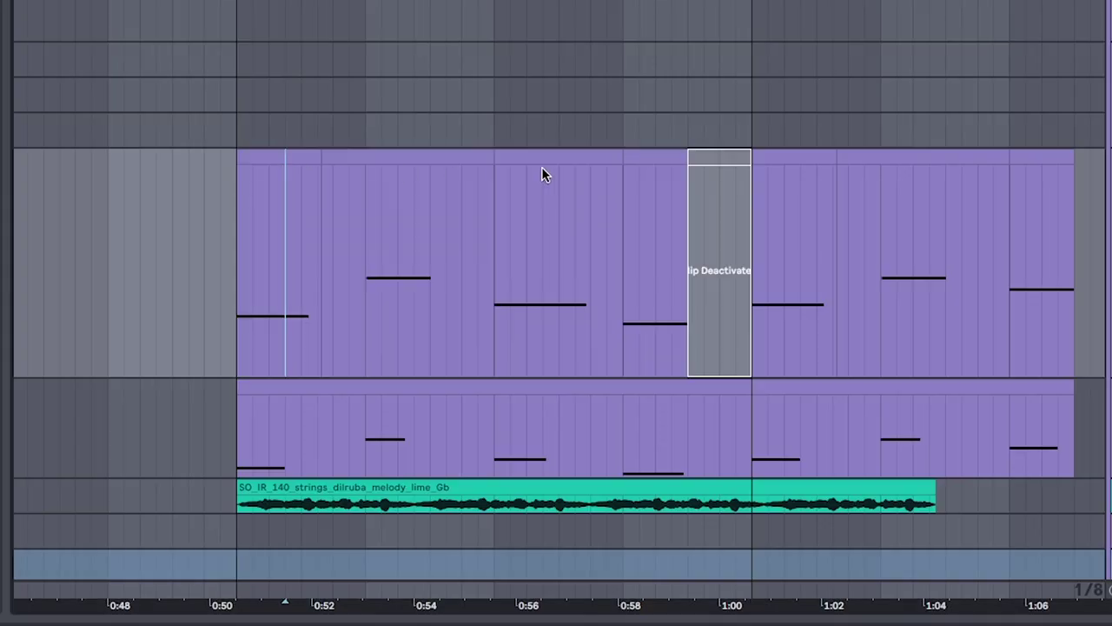
left_click(658, 153)
left_click(257, 160, "shift")
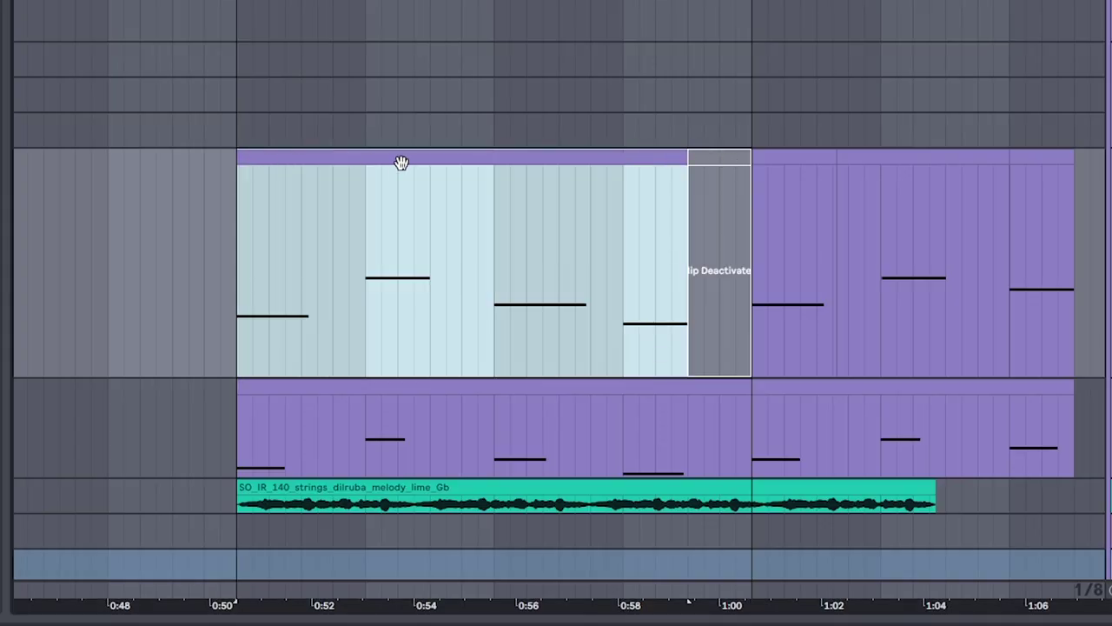
double_click(489, 280)
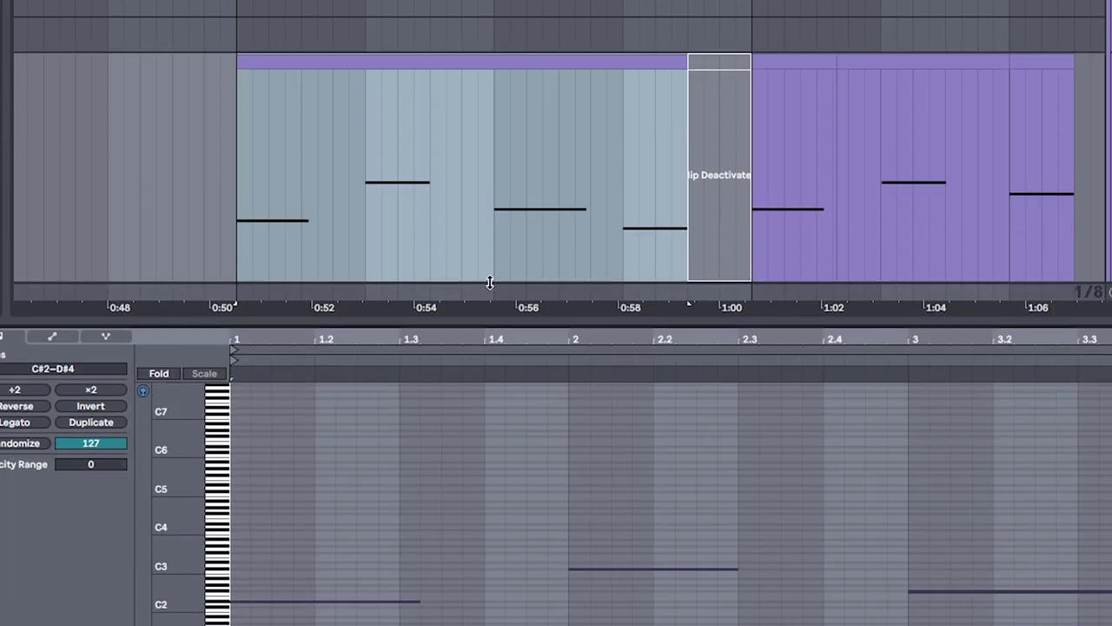
left_click(515, 239)
Step: Look through the device chain containing Corpus, its String resonator settings and Reduce Ambience
scroll(521, 244, "down", 1)
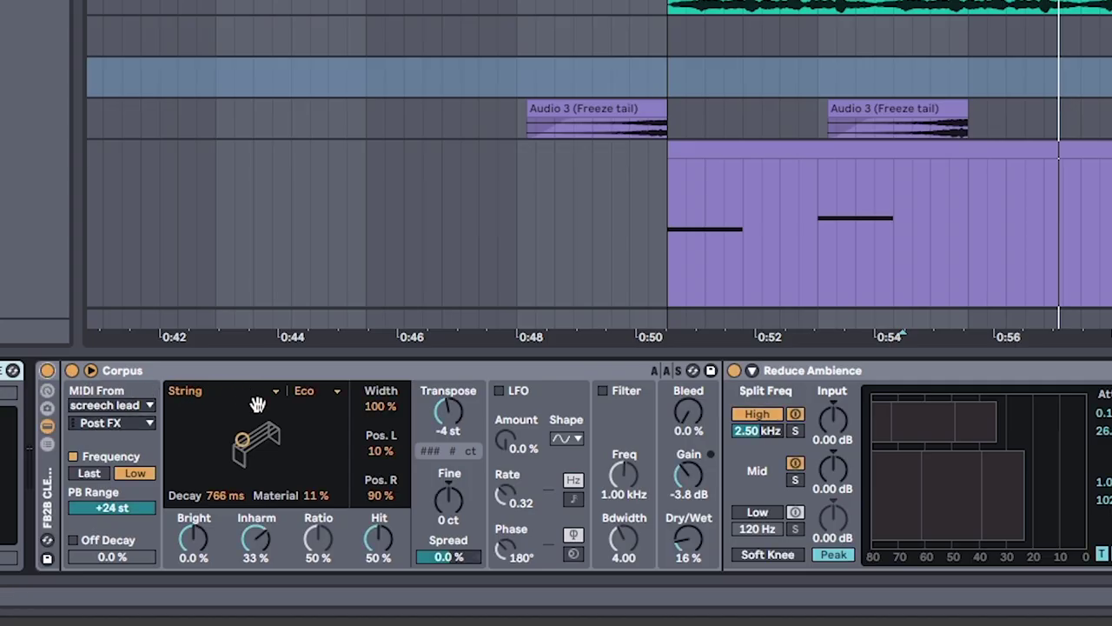
scroll(258, 404, "right", 3)
scroll(328, 445, "right", 5)
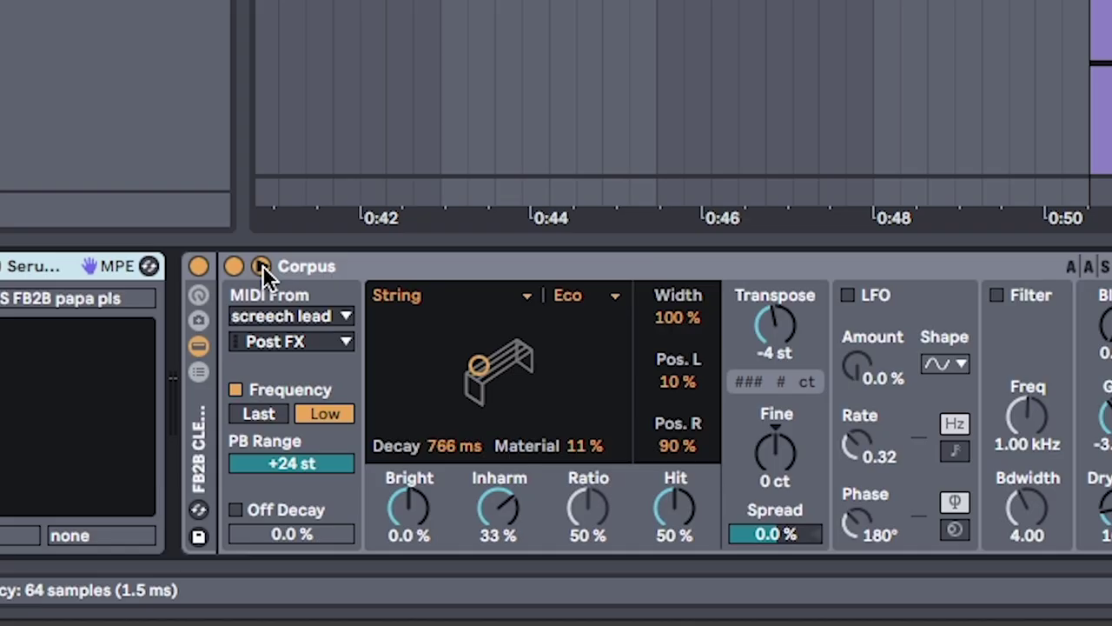
Step: Fold the Corpus device and listen to the screech lead clips from the start of the chorus
left_click(259, 316)
key("Escape")
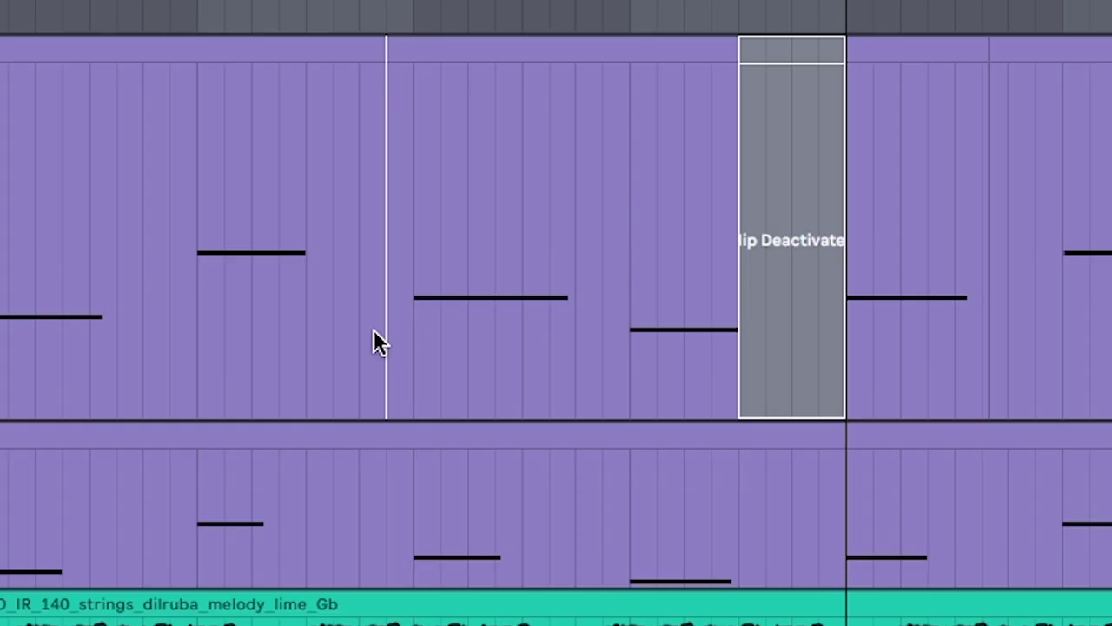
mouse_move(414, 344)
left_mouse_down()
mouse_move(449, 359)
mouse_move(625, 352)
left_mouse_up()
left_click(1, 356)
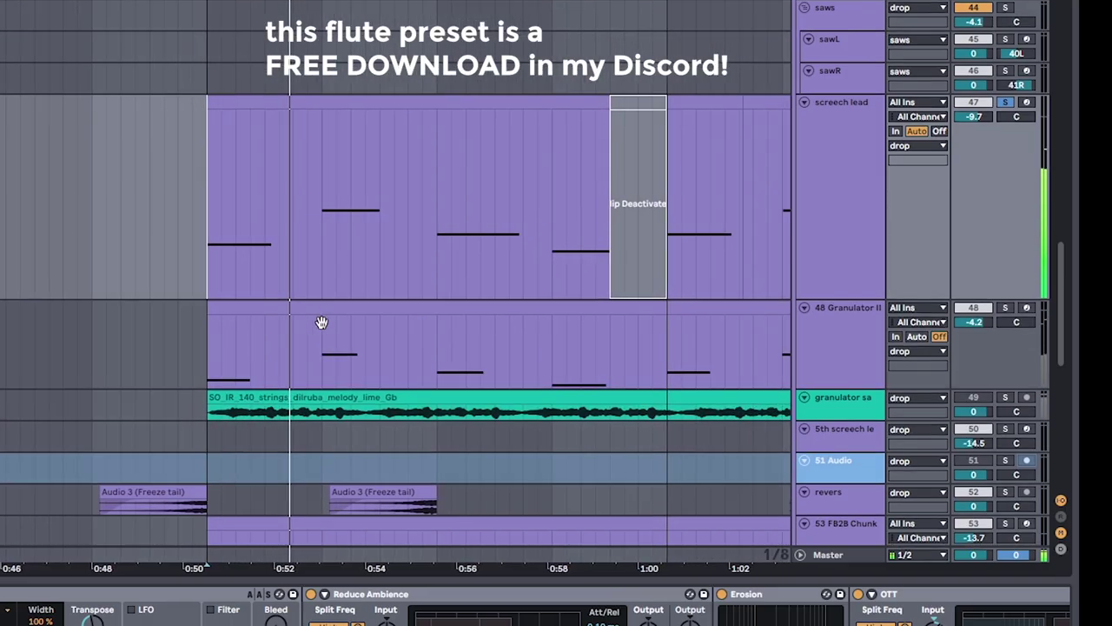
left_click_drag(321, 323, 211, 310)
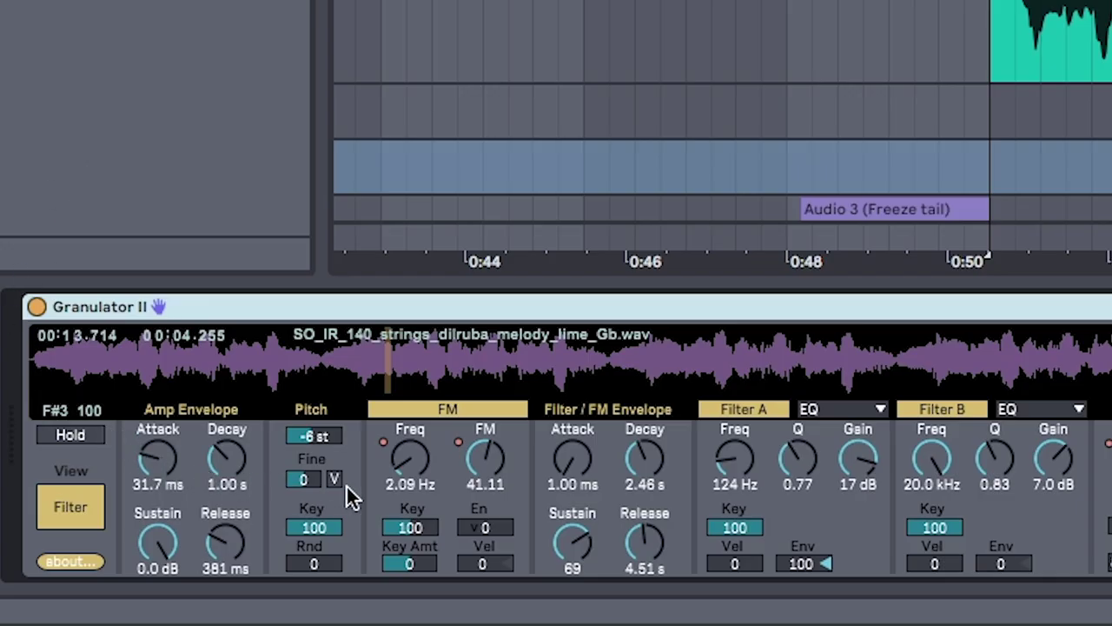
Step: Compare the screech lead with the dilruba strings sample and inspect Granulator II's Grain and Filter settings
left_click(61, 507)
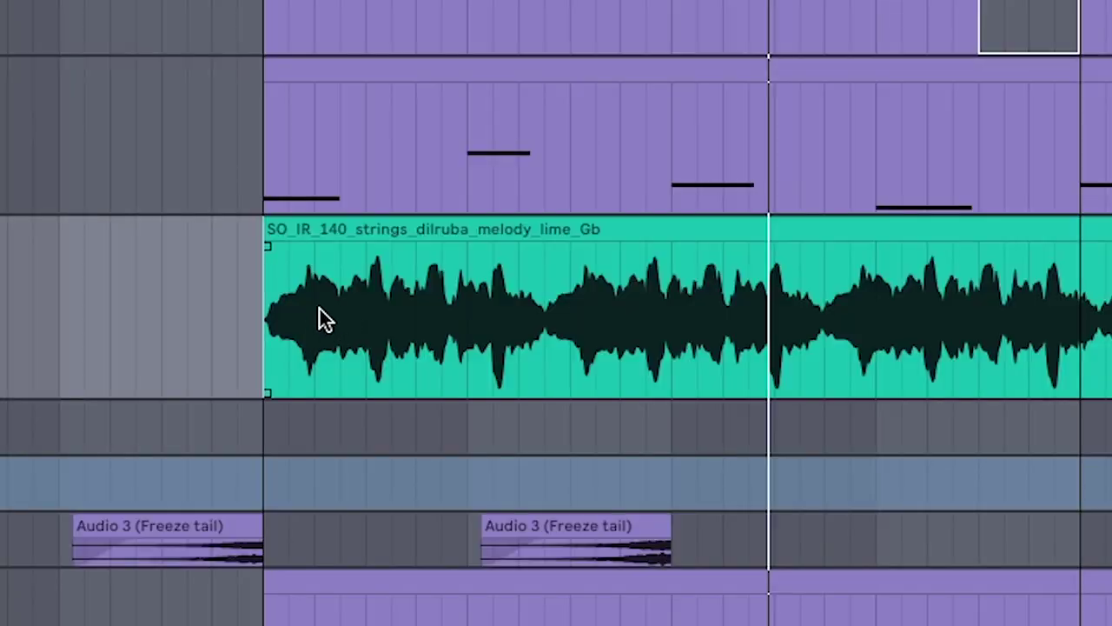
scroll(327, 330, "up", 2)
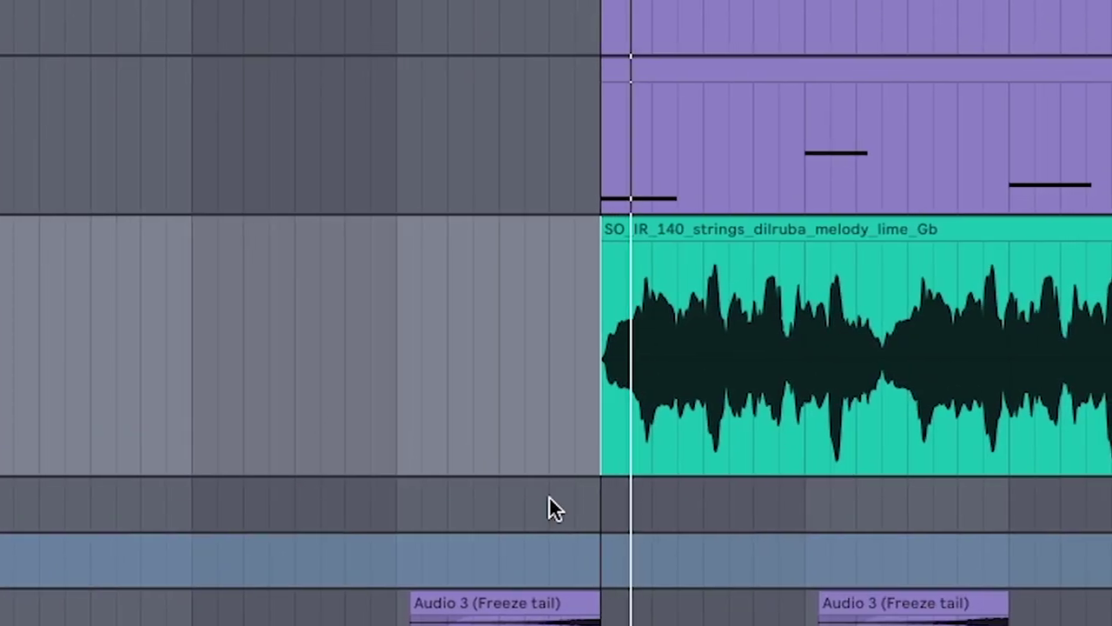
left_click_drag(582, 522, 451, 432)
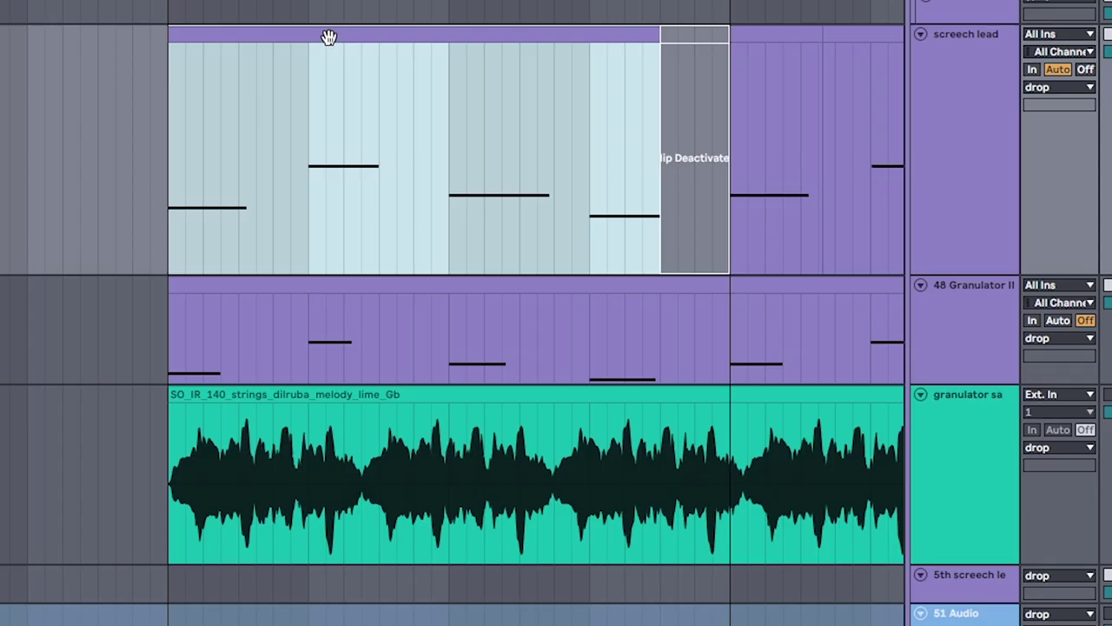
left_click_drag(327, 35, 330, 342)
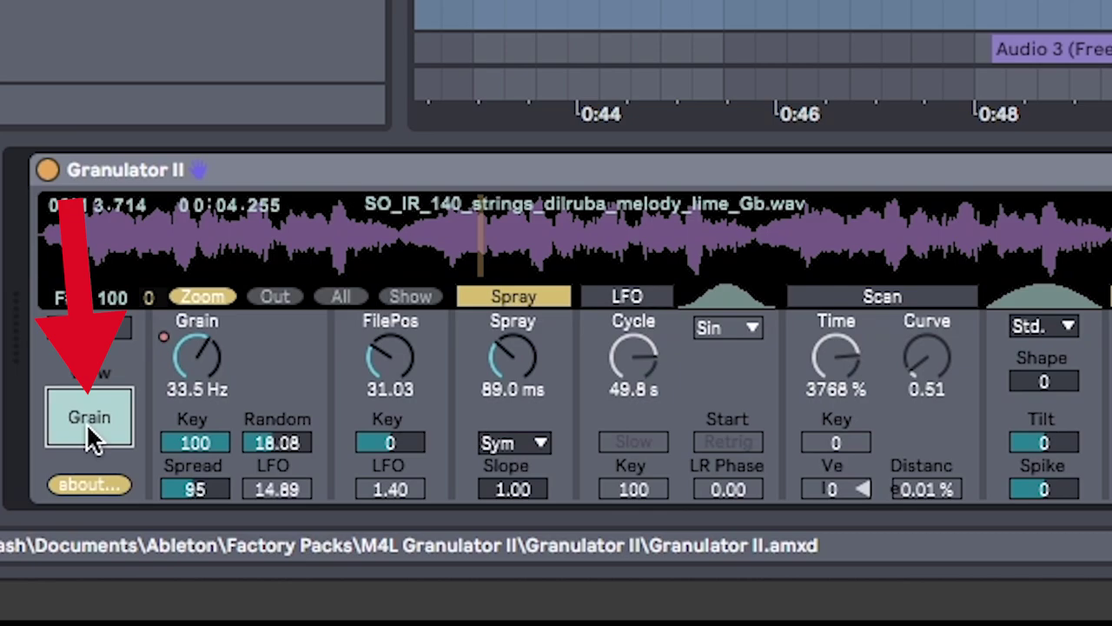
left_click(87, 421)
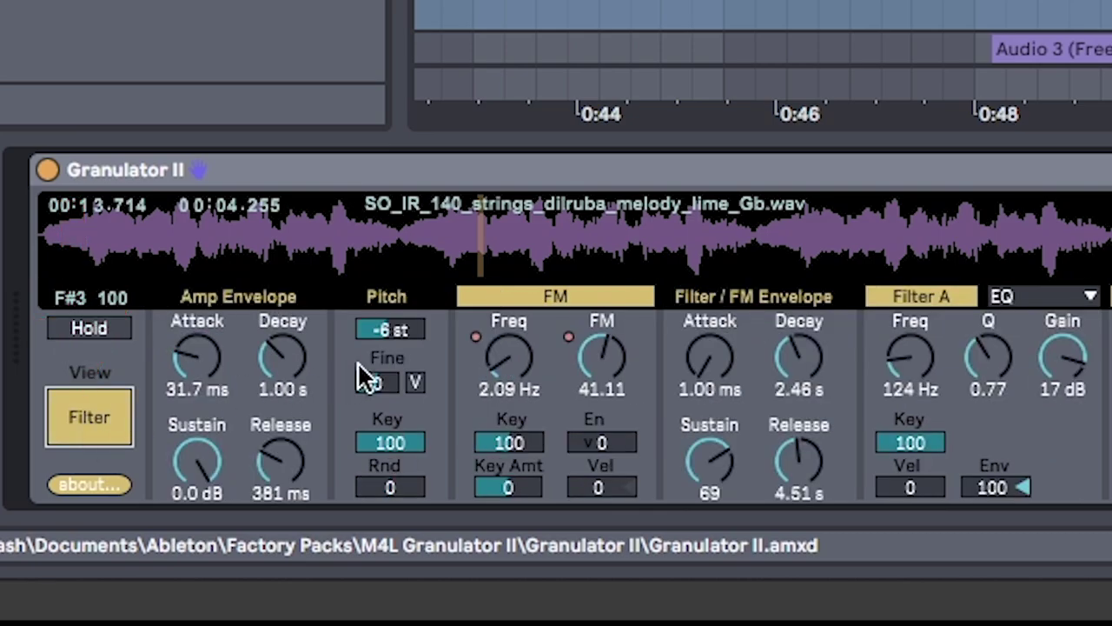
left_click_drag(358, 335, 385, 323)
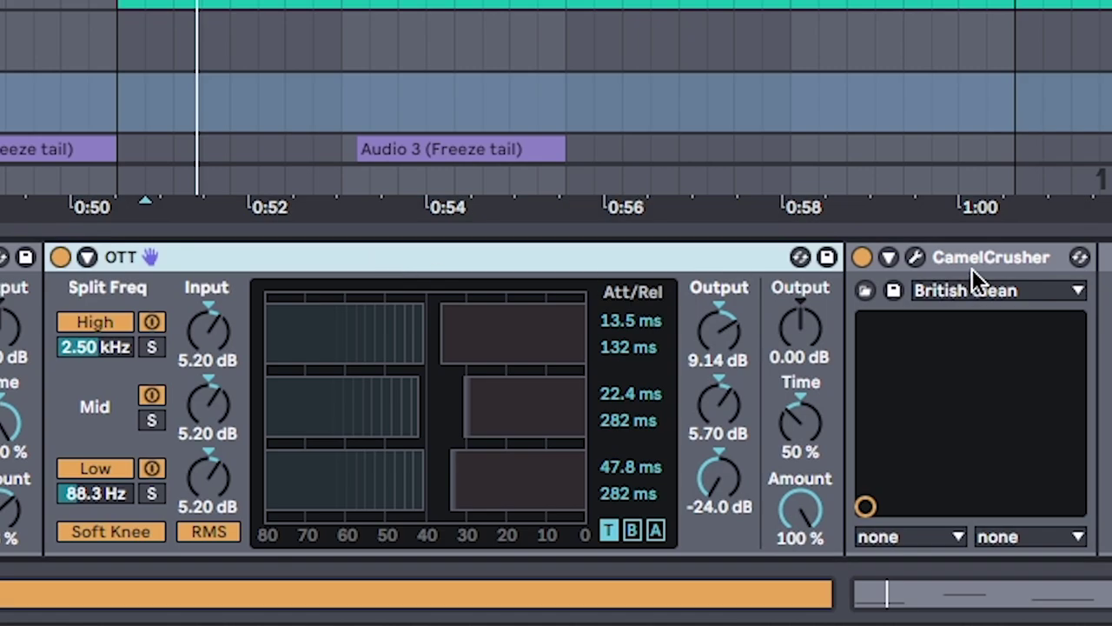
Step: Look through the rest of the Granulator track's effects, from CamelCrusher and EQ Eight to SmoothOperator
left_click(973, 265)
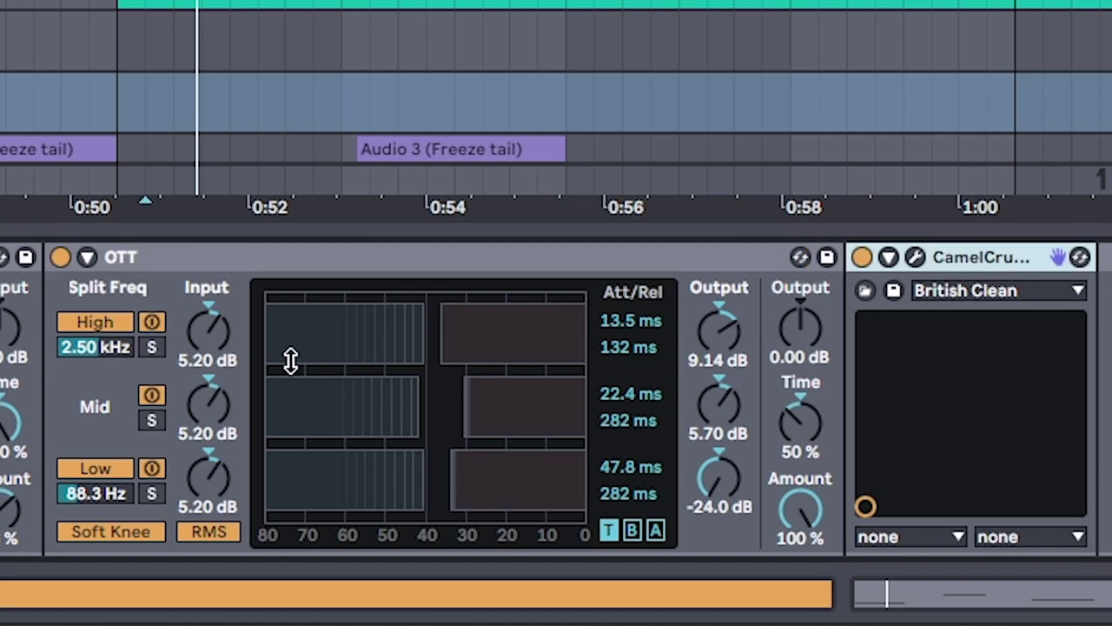
scroll(290, 361, "right", 10)
left_click(356, 260)
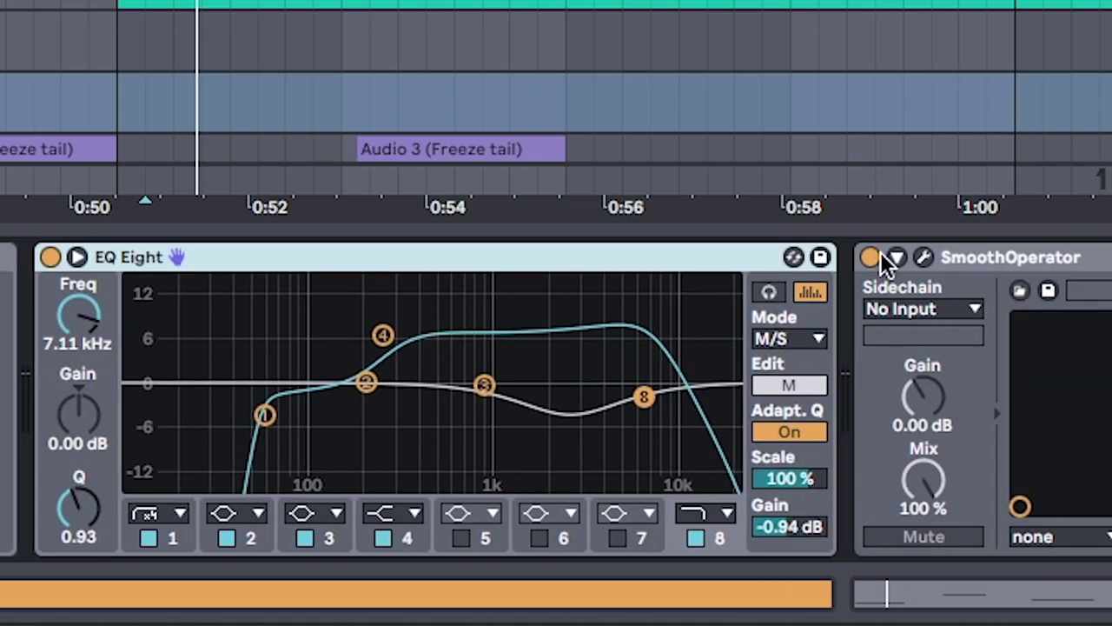
left_click(924, 257)
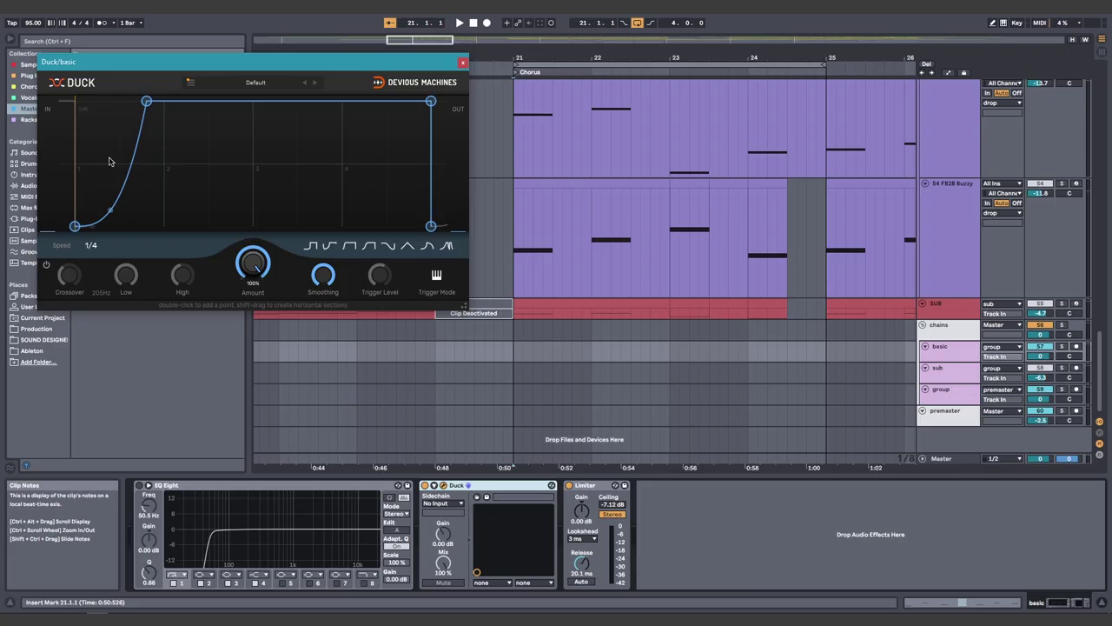
Step: Examine the Duck volume curve on the basic group and the chopped Bank_Char clips above the Bucky clip
left_click_drag(375, 37, 1085, 87)
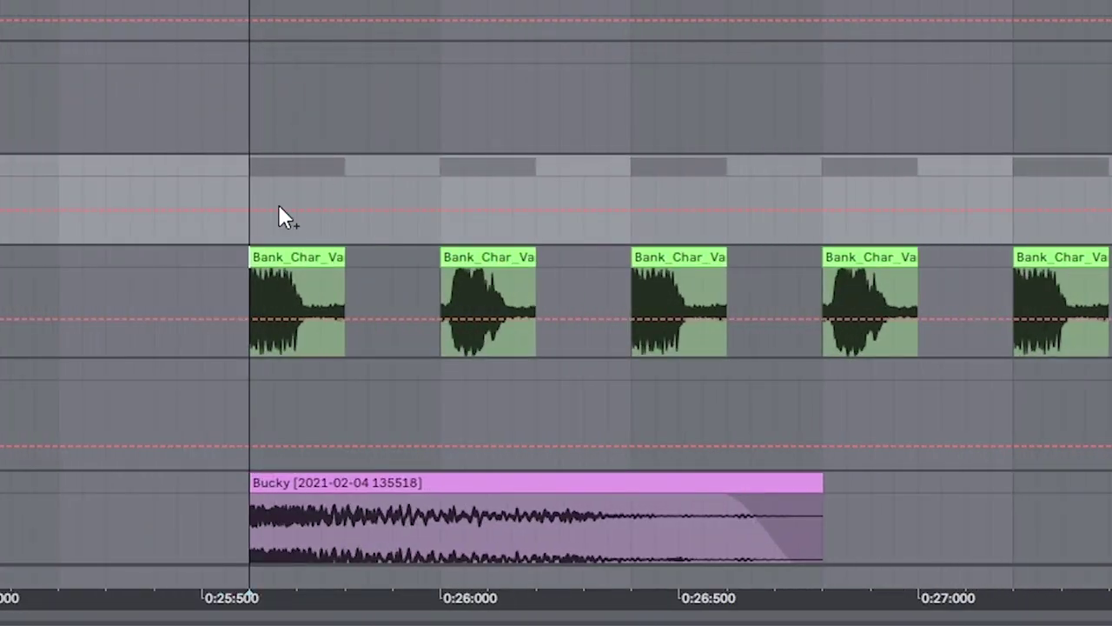
mouse_move(252, 211)
left_mouse_down()
mouse_move(252, 227)
mouse_move(242, 218)
mouse_move(236, 228)
mouse_move(250, 202)
mouse_move(233, 207)
left_mouse_up()
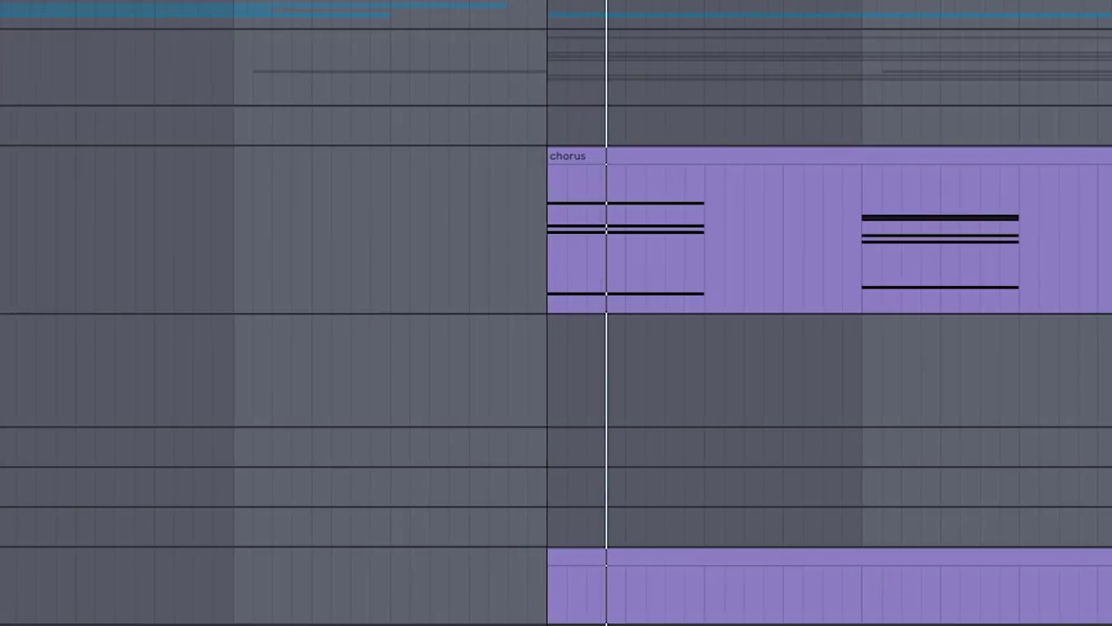
Step: View the chord clip at the start of the chorus during playback
scroll(564, 355, "down", 5)
scroll(531, 386, "down", 1)
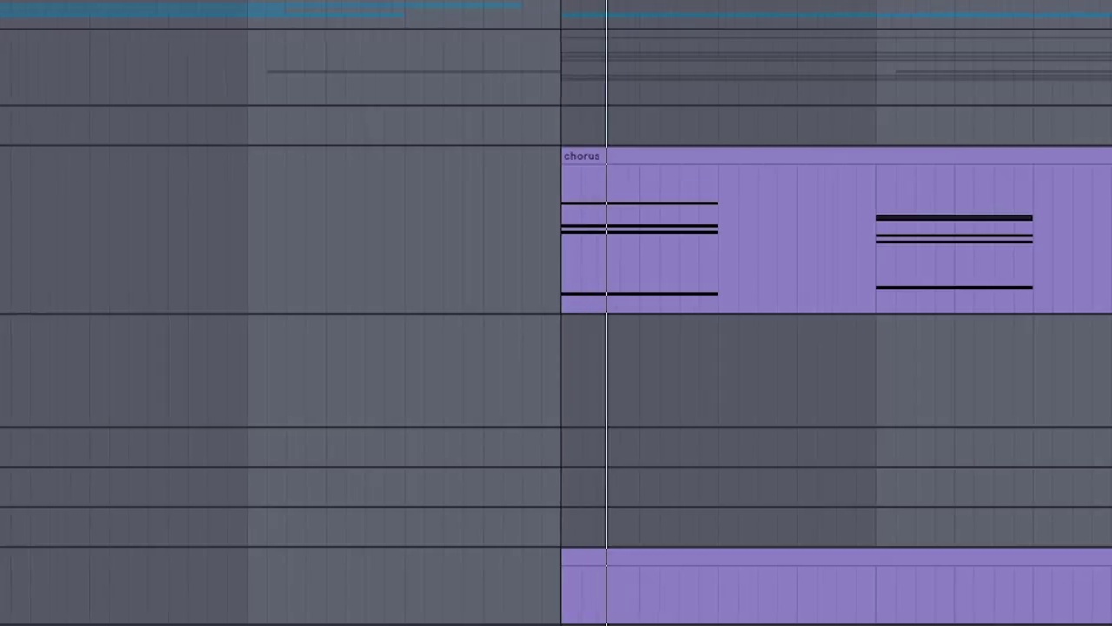
scroll(616, 310, "down", 3)
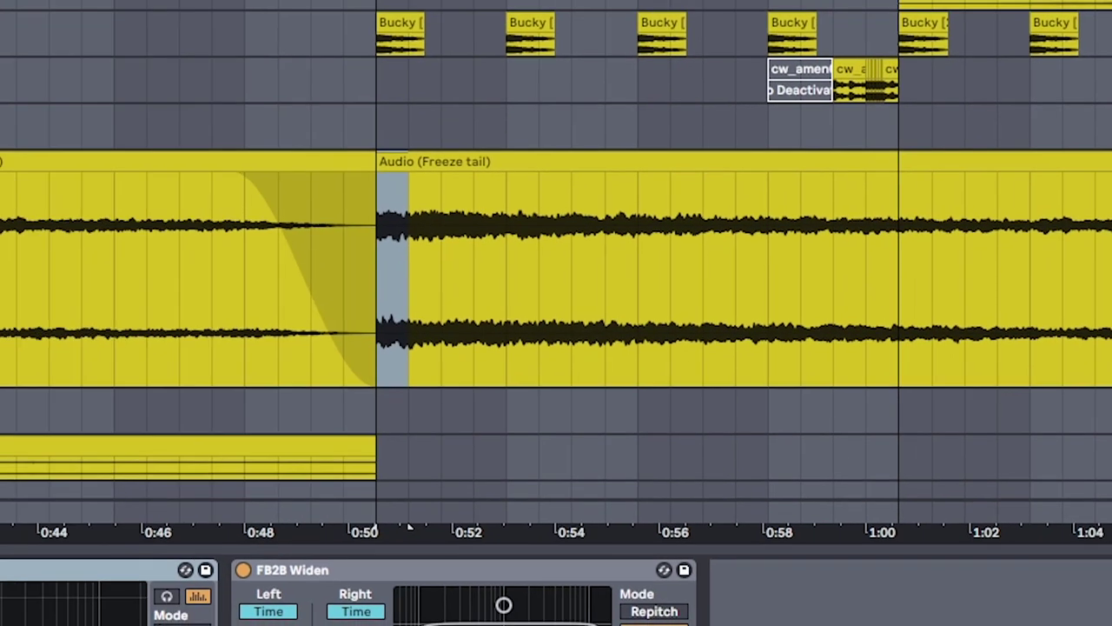
Step: Select the drone's Audio (Freeze tail) clip from the chorus start to about 1:02 and play it
scroll(410, 526, "down", 4)
left_click_drag(378, 199, 967, 190)
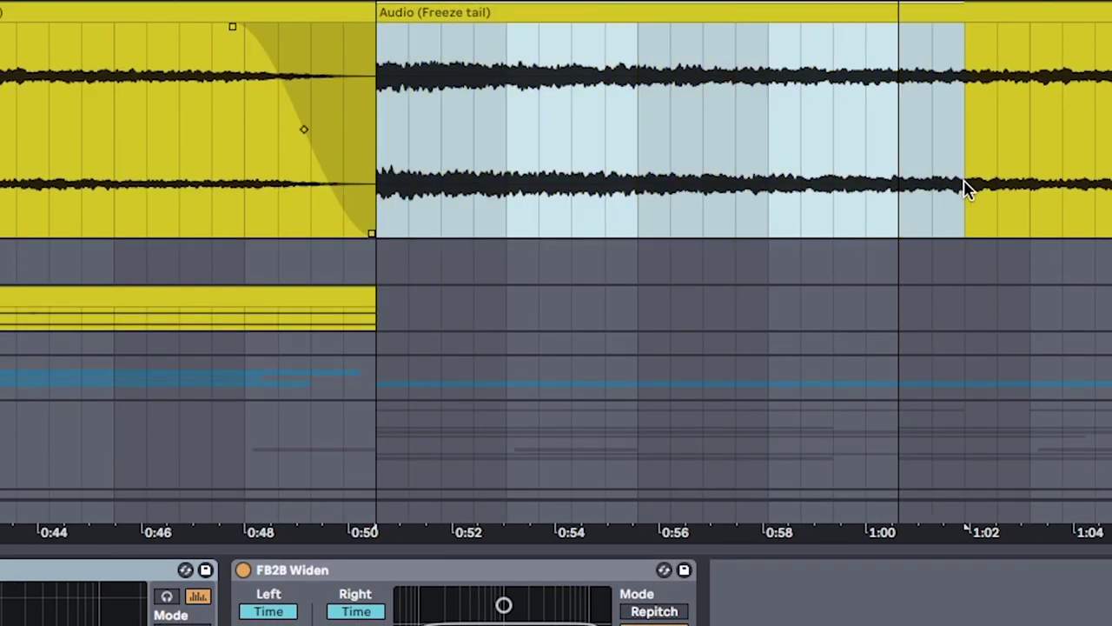
key("space")
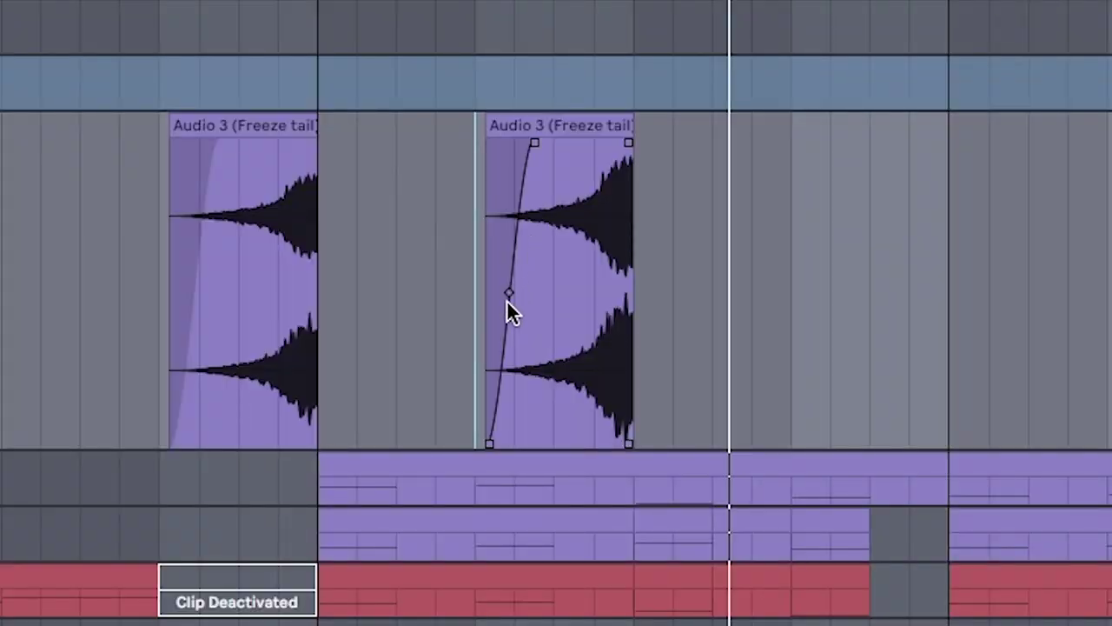
Step: Listen to the reversed Audio 3 (Freeze tail) clips around the start of the chorus
left_click(374, 199)
key("space")
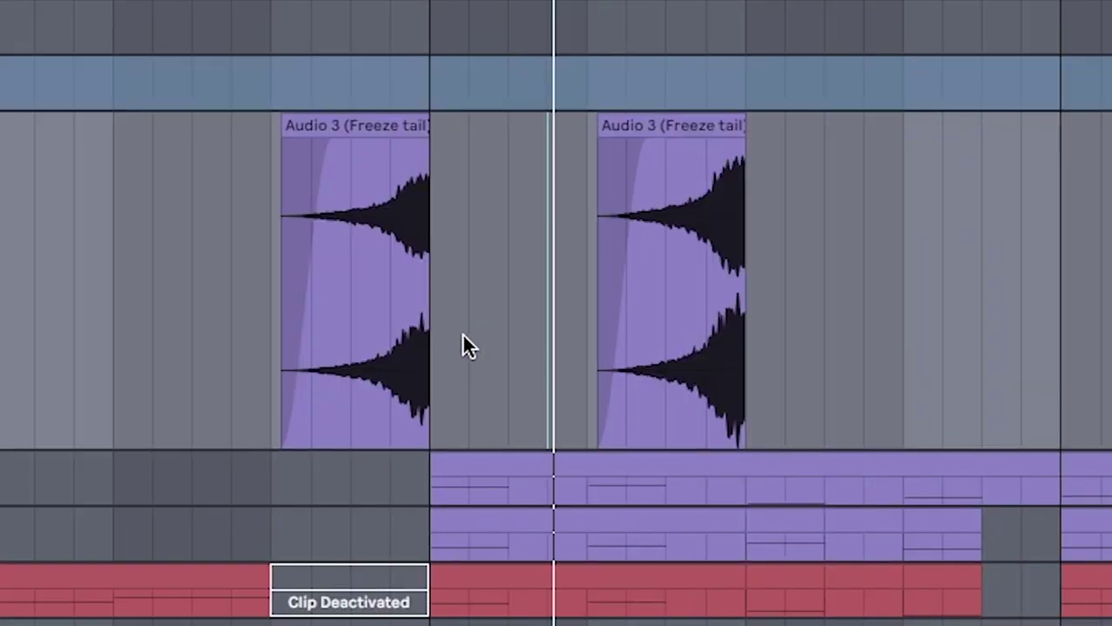
scroll(467, 333, "up", 1)
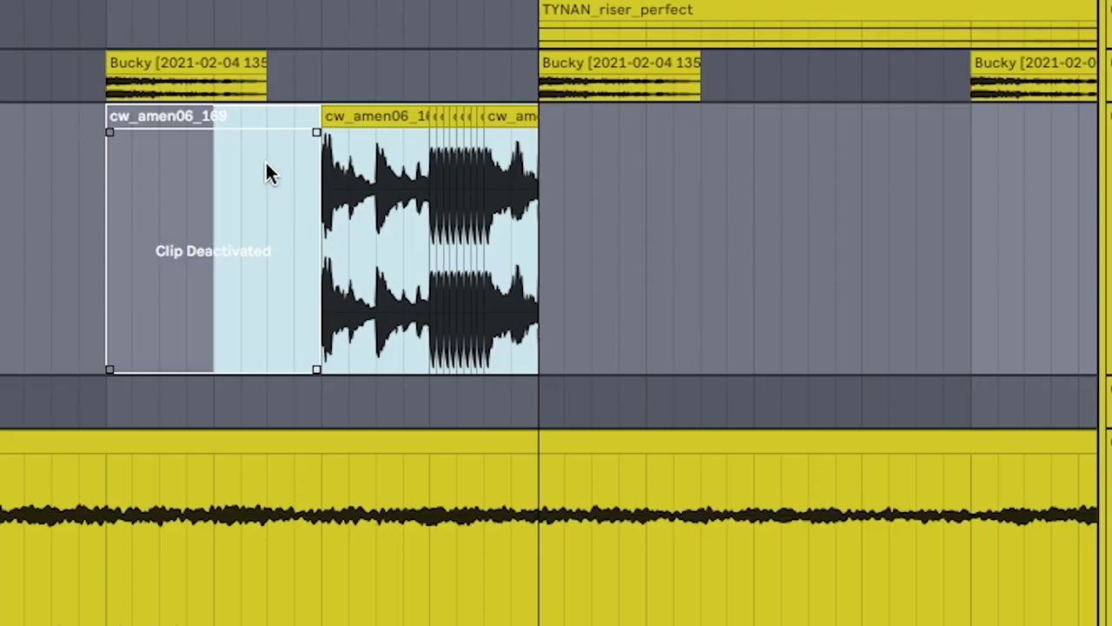
Step: Listen to the cw_amen06 drum fill and the TYNAN_riser_perfect riser in the chorus
left_click(381, 160)
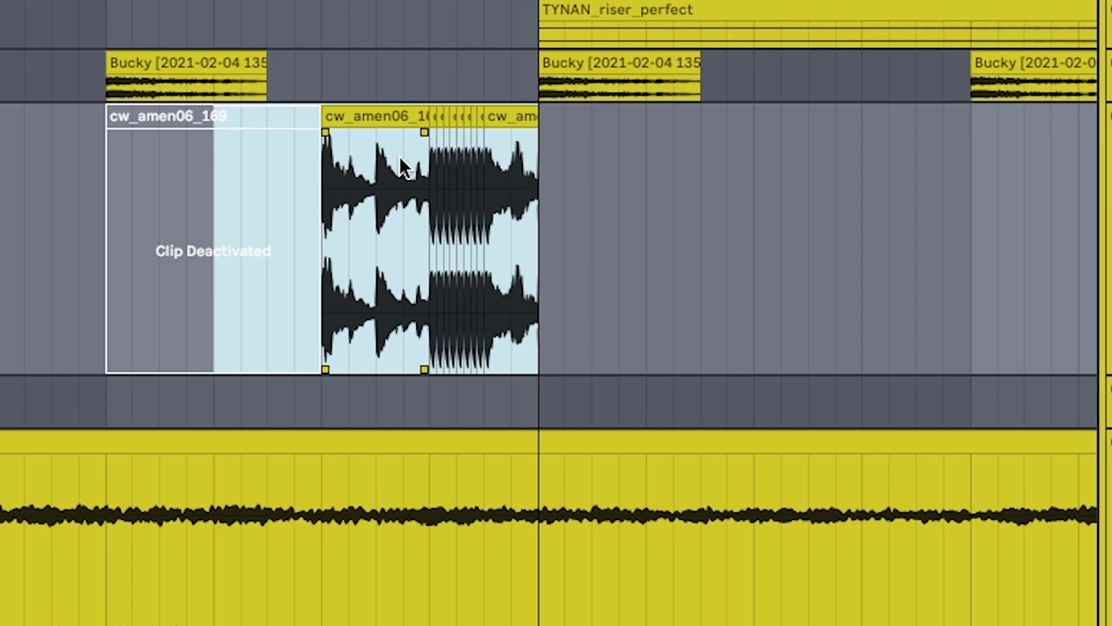
key("space")
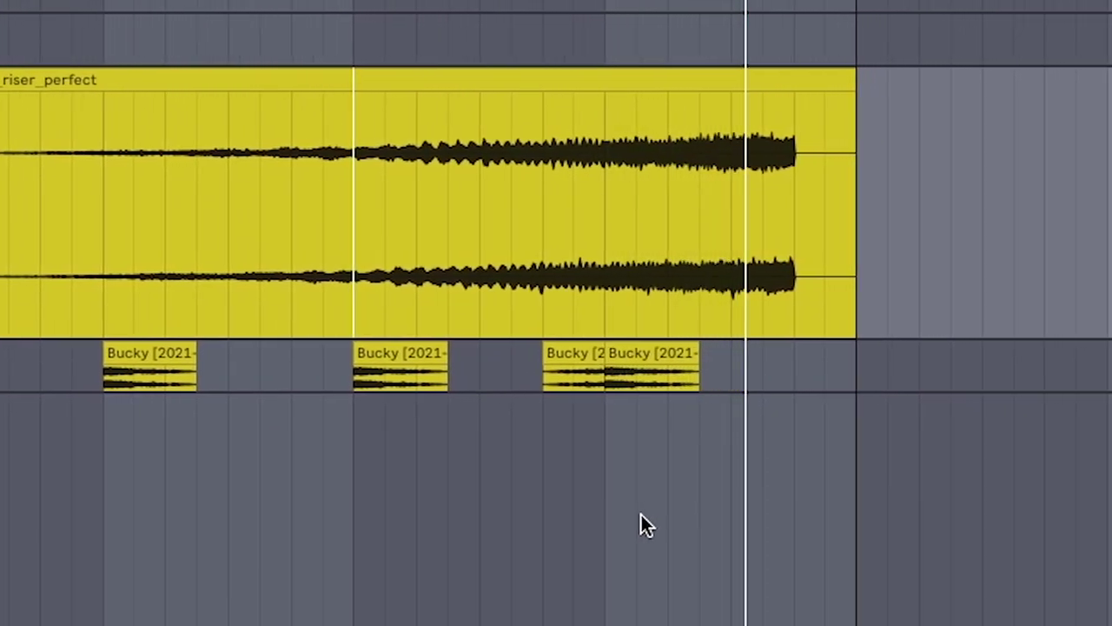
key("space")
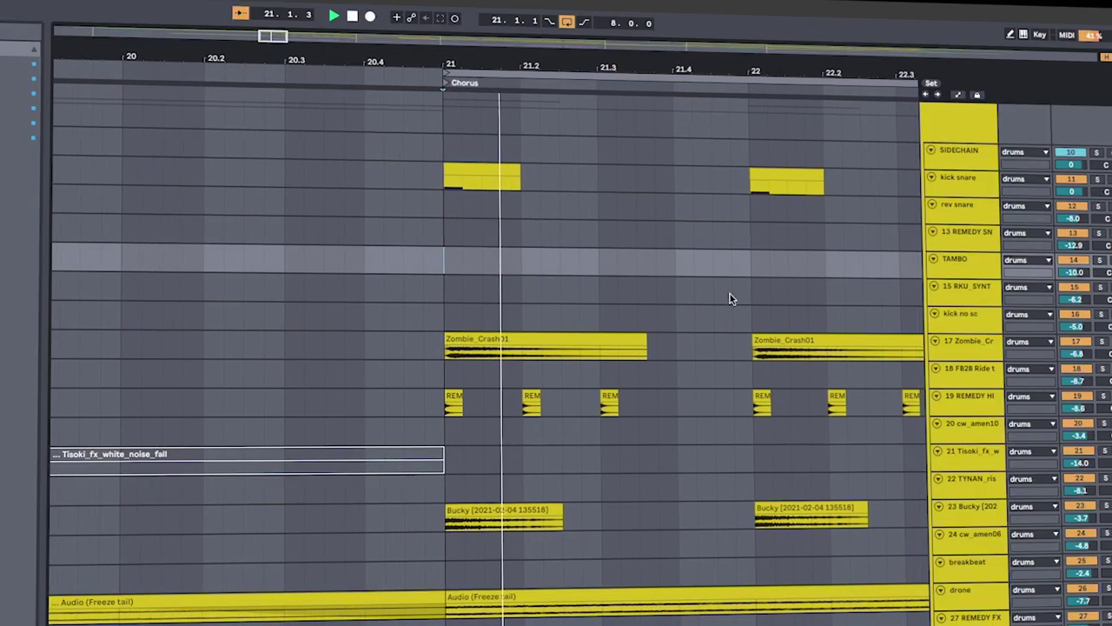
Step: Play the full chorus and look over its drum, drop and vocal tracks up to the build up
scroll(486, 347, "down", 6)
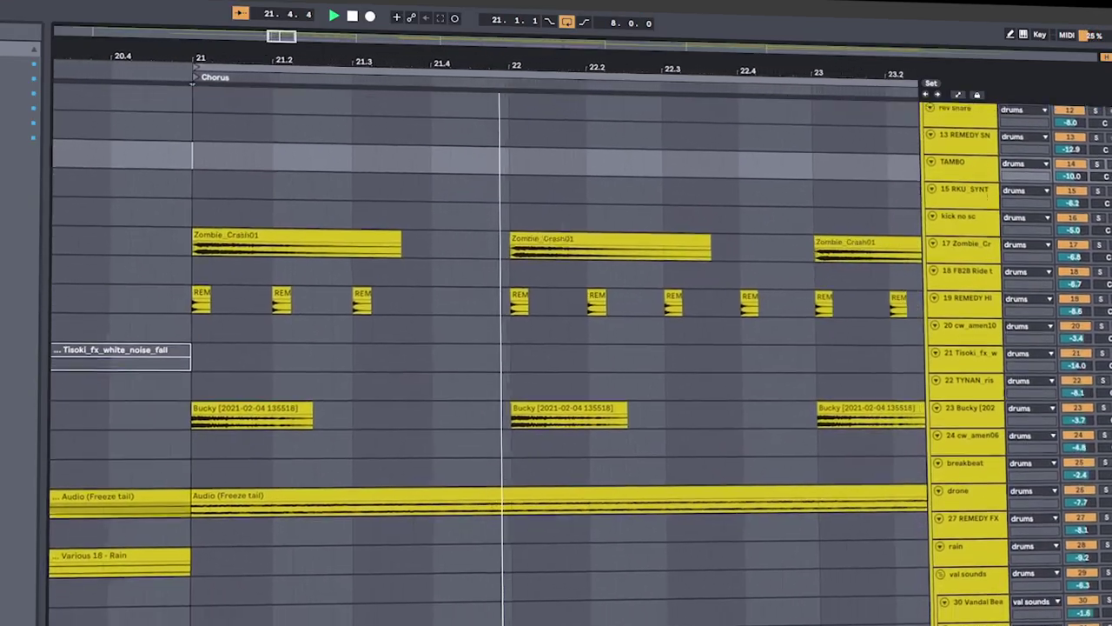
scroll(487, 347, "down", 5)
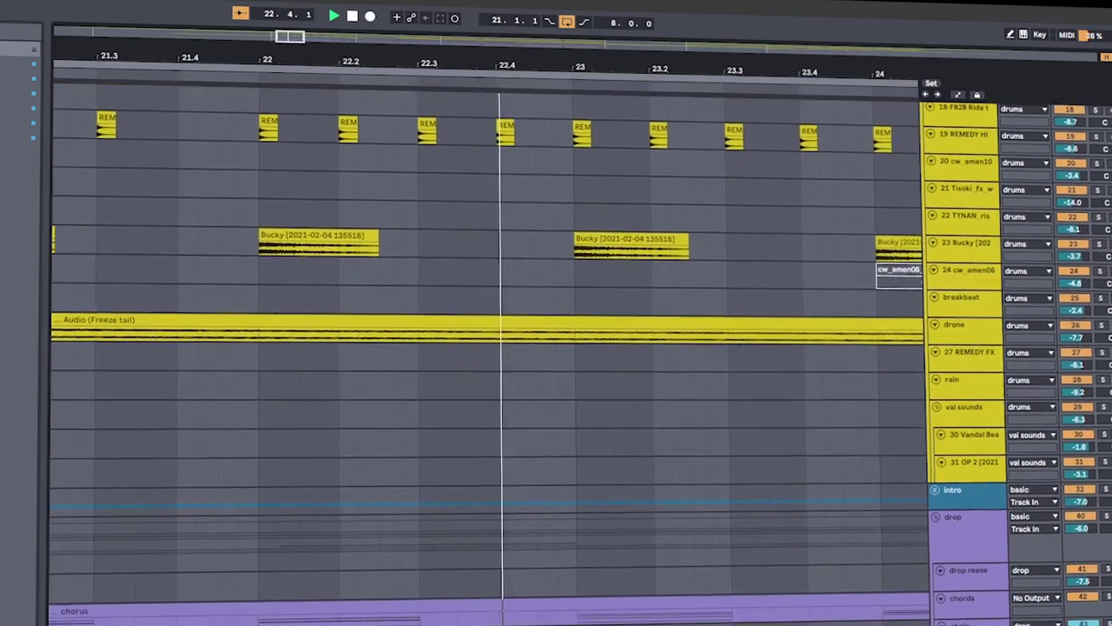
scroll(486, 348, "down", 8)
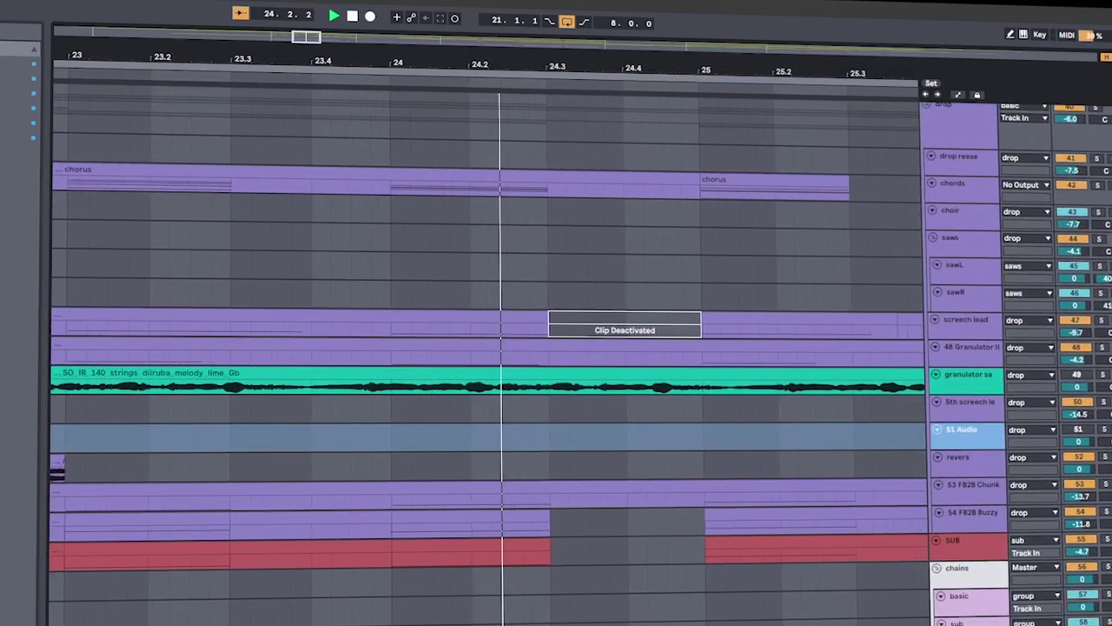
scroll(486, 348, "up", 2)
scroll(487, 347, "up", 12)
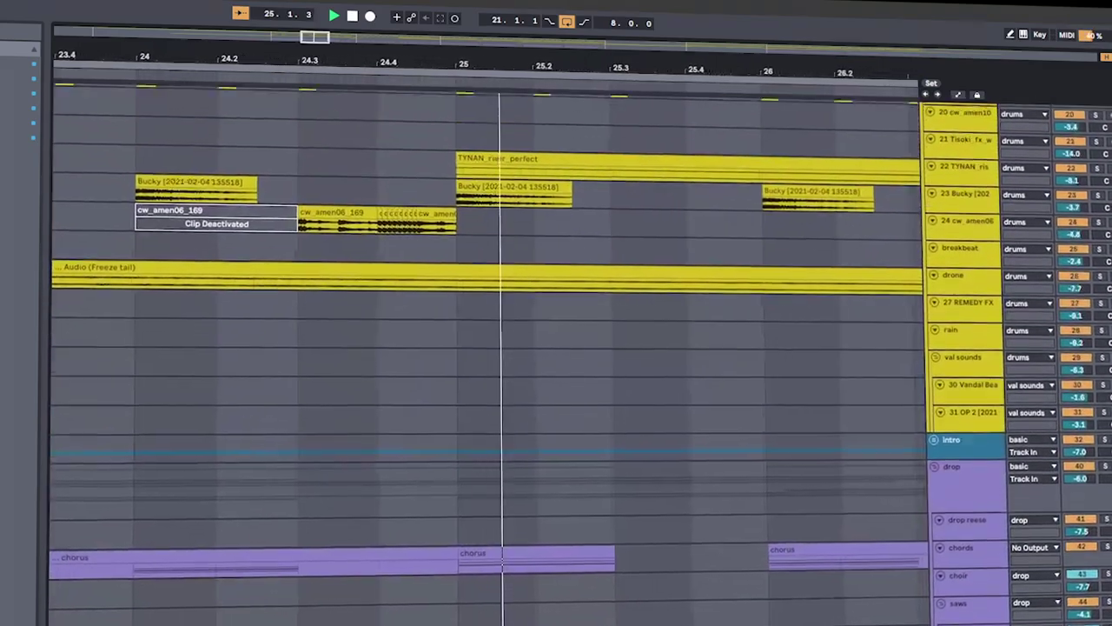
scroll(1071, 216, "up", 6)
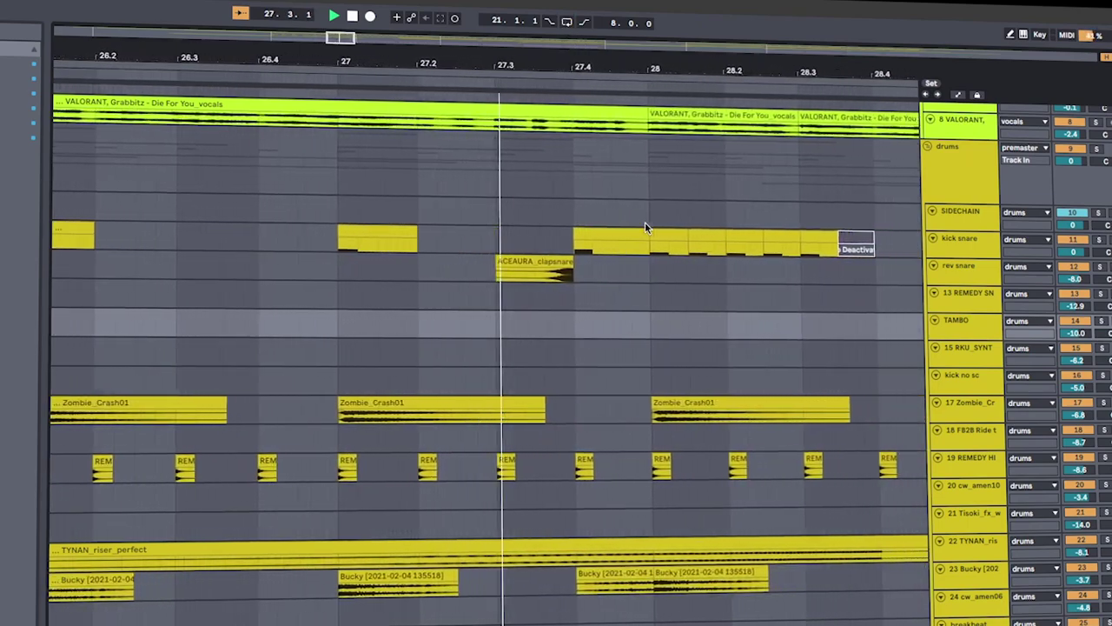
scroll(610, 388, "down", 5)
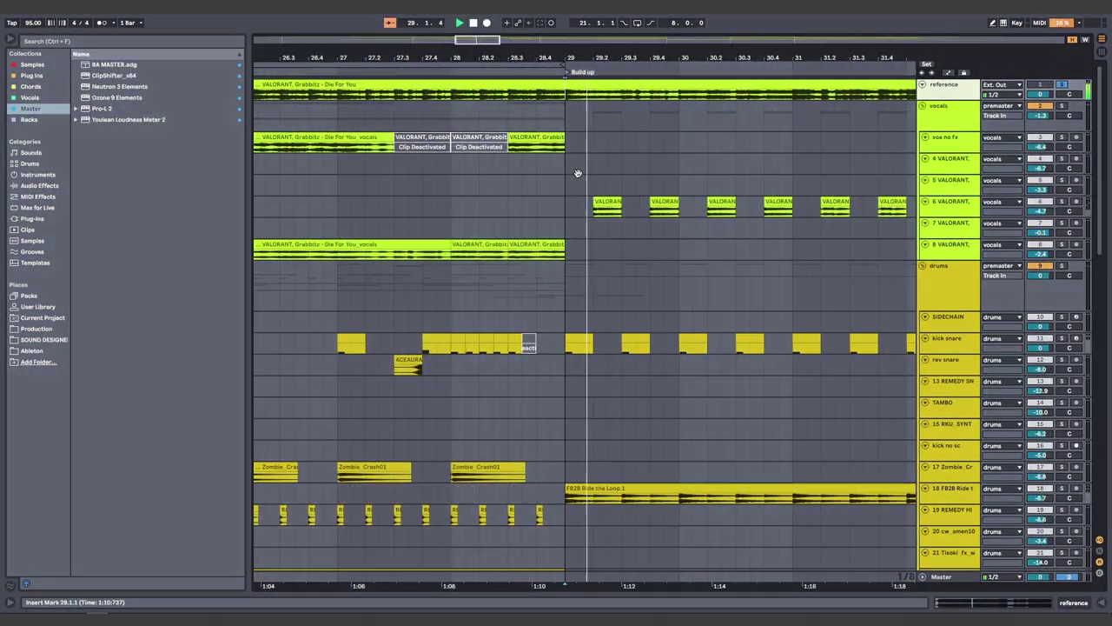
Step: Enlarge the reference track to examine the original song at the build up, then fold it again
key("alt+plus")
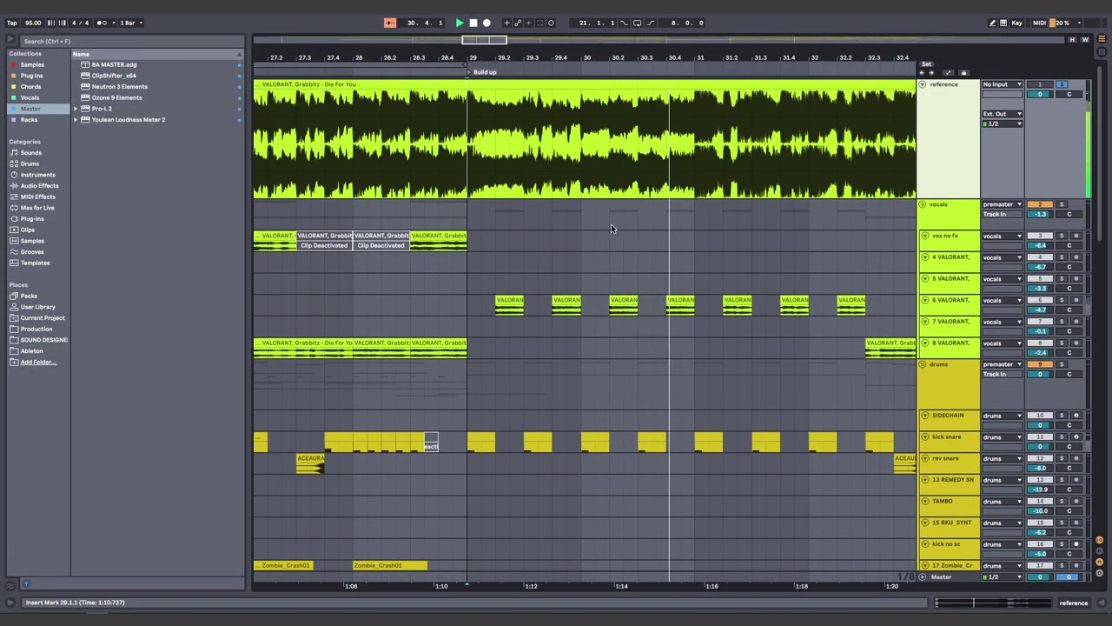
left_click(490, 213)
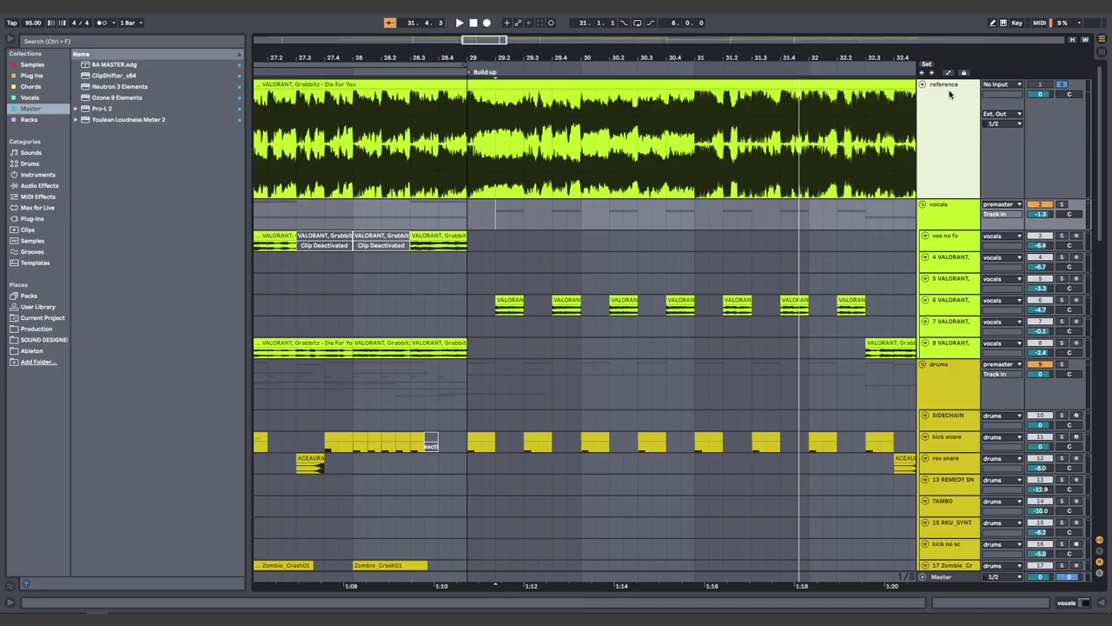
left_click(923, 85)
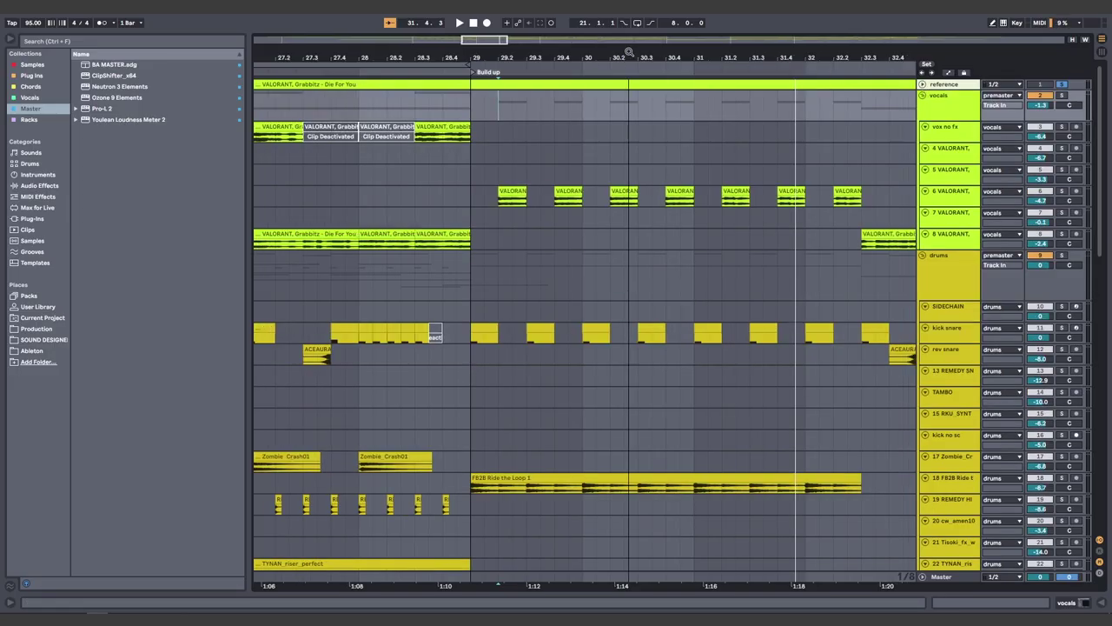
Step: Select the kick snare clips in the build up from bar 29 to 37 and listen to them
scroll(628, 52, "down", 5)
left_click_drag(565, 333, 739, 334)
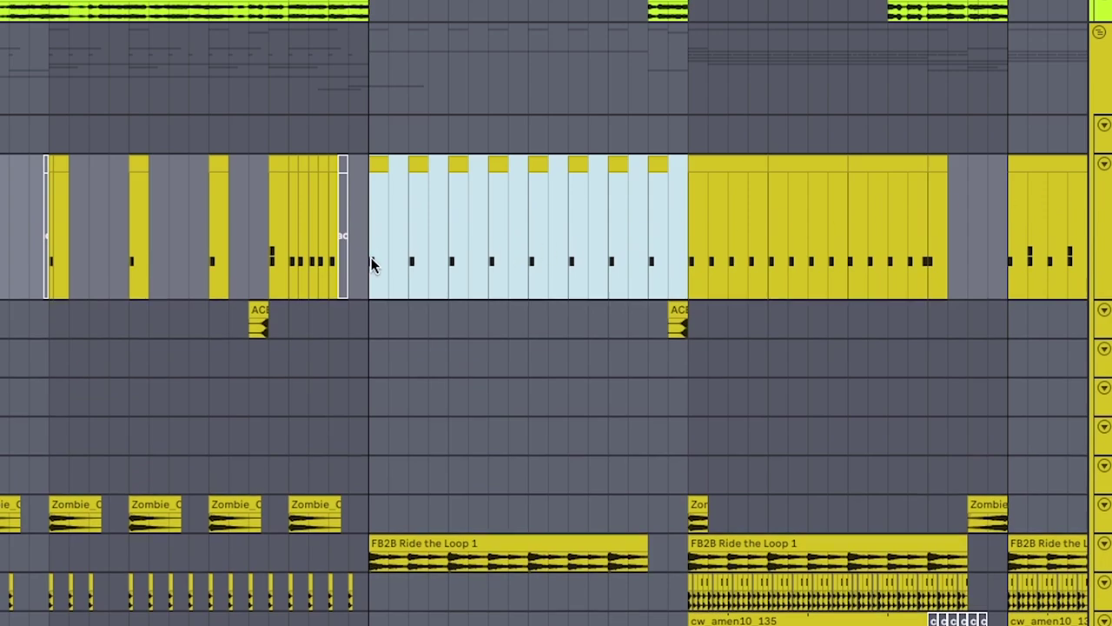
scroll(649, 253, "down", 3)
scroll(649, 253, "right", 3)
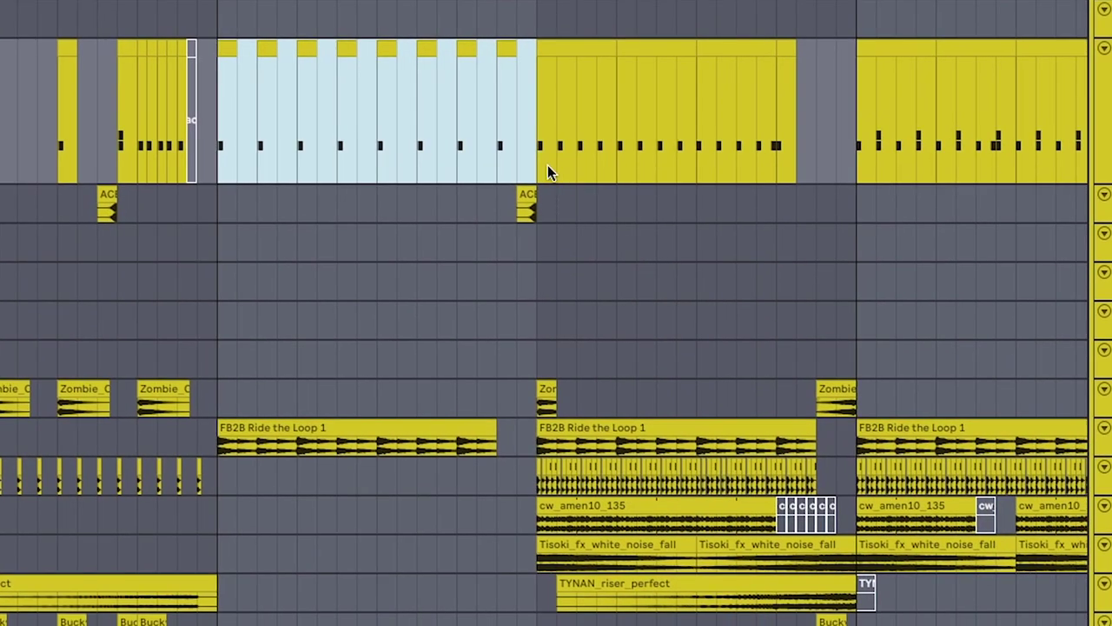
left_click_drag(540, 167, 231, 144)
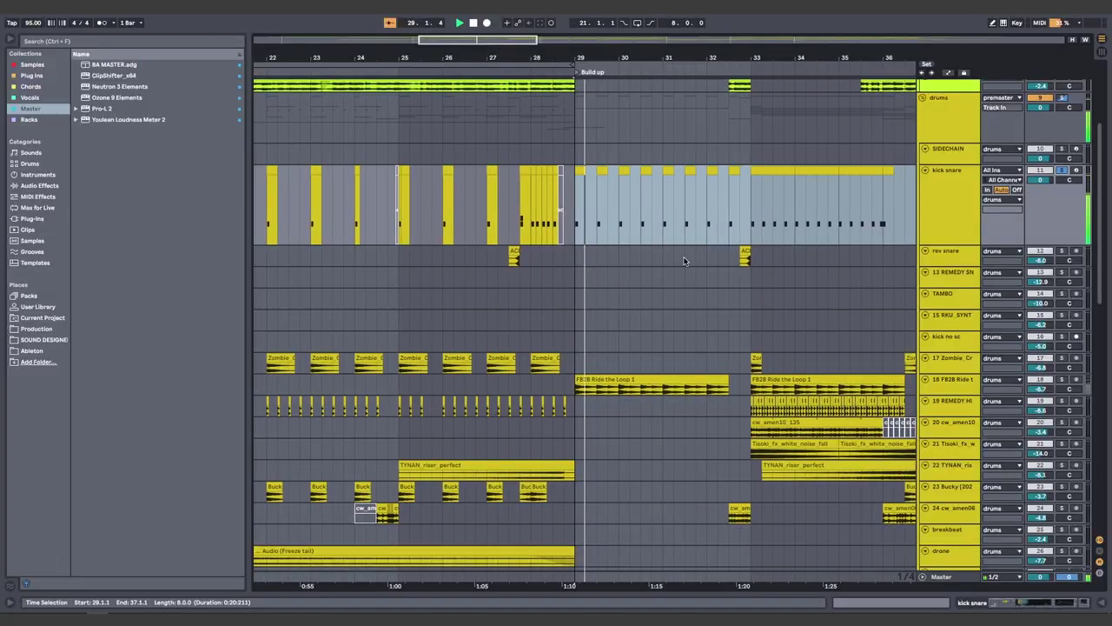
Step: Enlarge and listen to the FB2B Ride the Loop 1 top loop in the build up, plus the amen fill before bar 33
left_click(694, 228)
key("space")
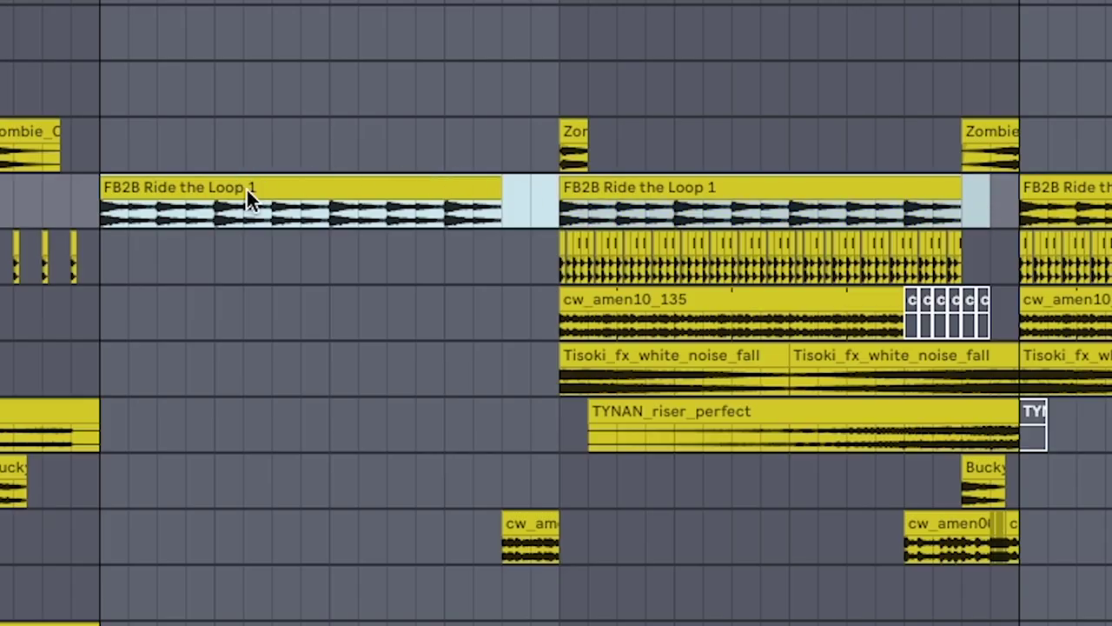
scroll(245, 198, "up", 3)
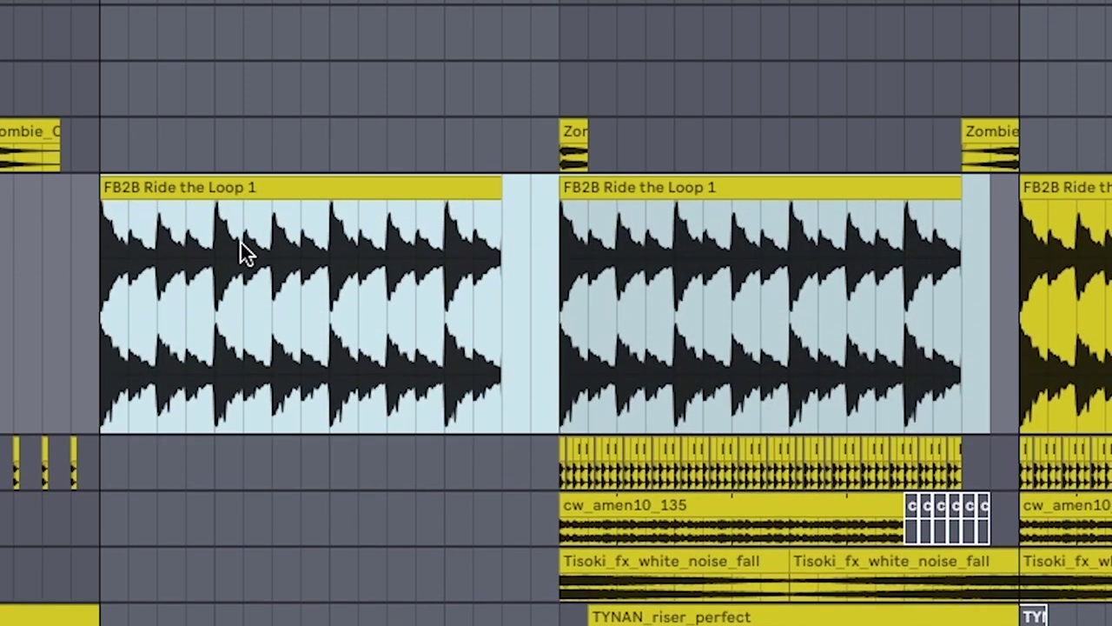
left_click(663, 287)
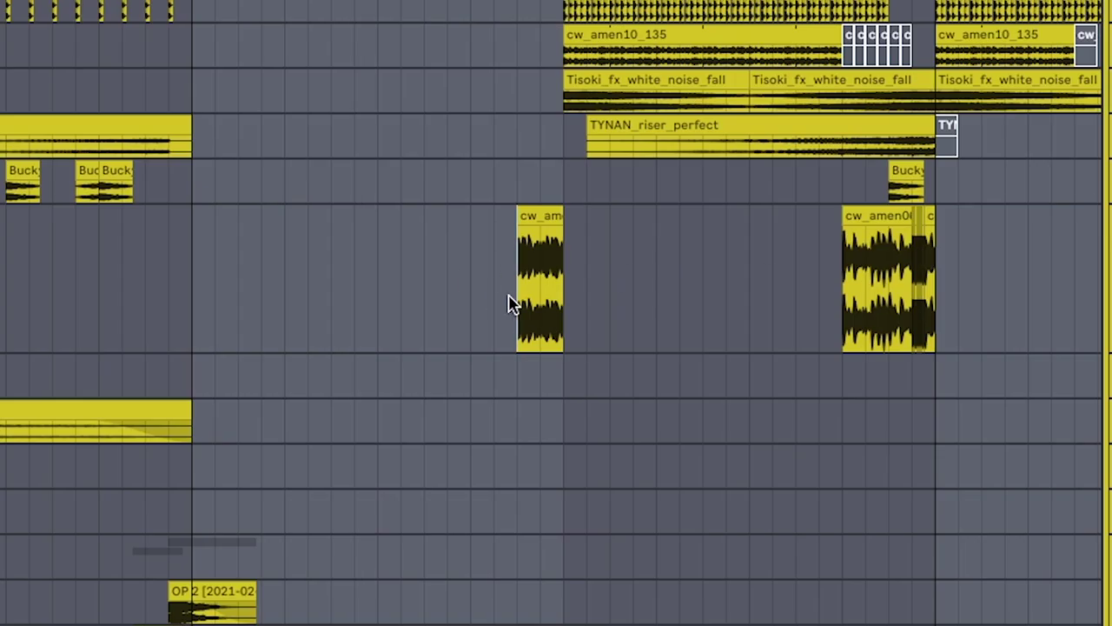
left_click(523, 321)
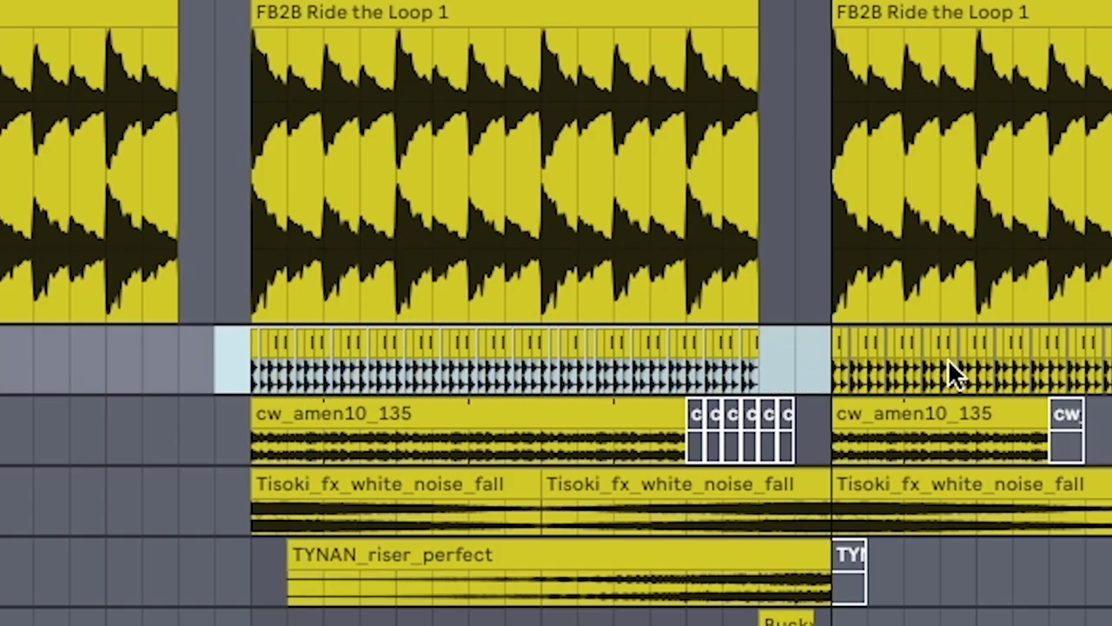
Step: Listen to the REMEDY hi-hat, cw_amen10_135, Tisoki white noise and TYNAN riser layers from bar 33, including the amen loop's effects
key("z")
left_click(531, 391)
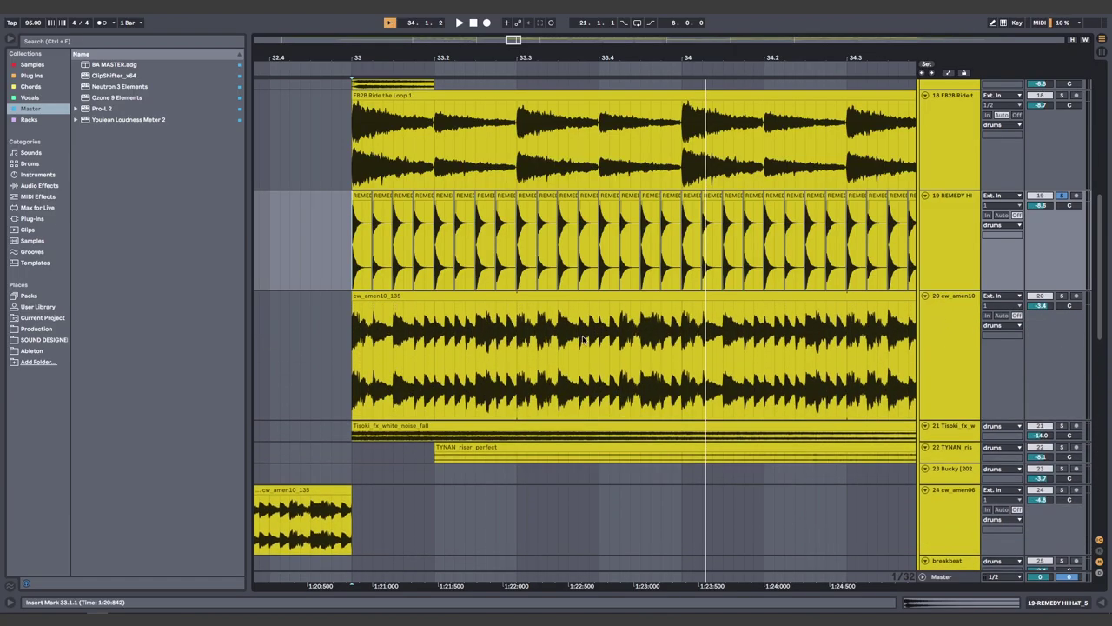
left_click(353, 358)
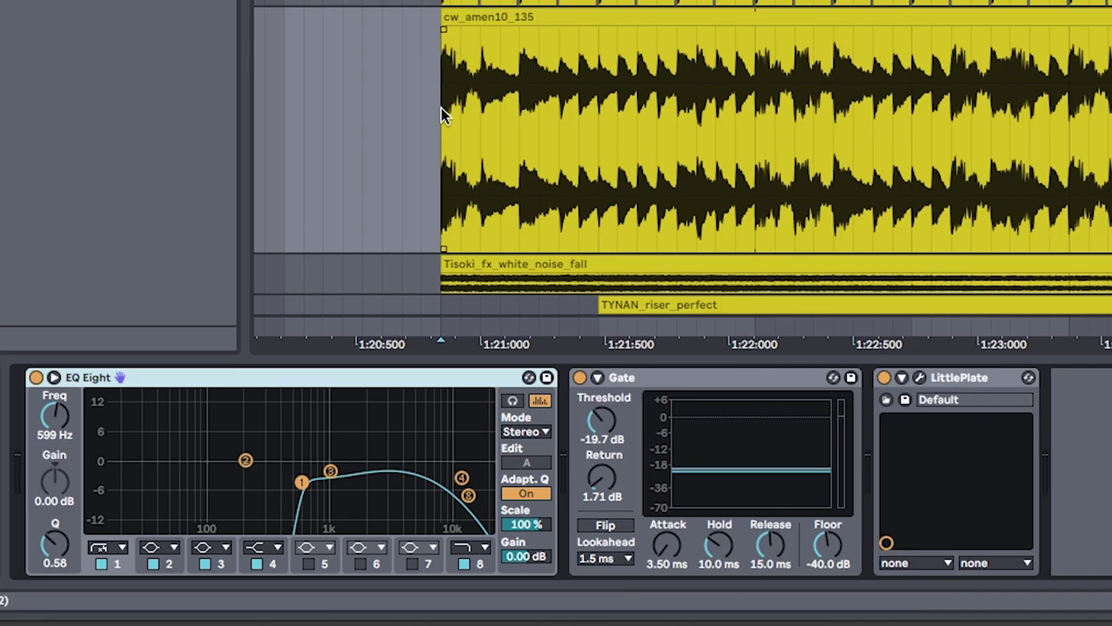
key("space")
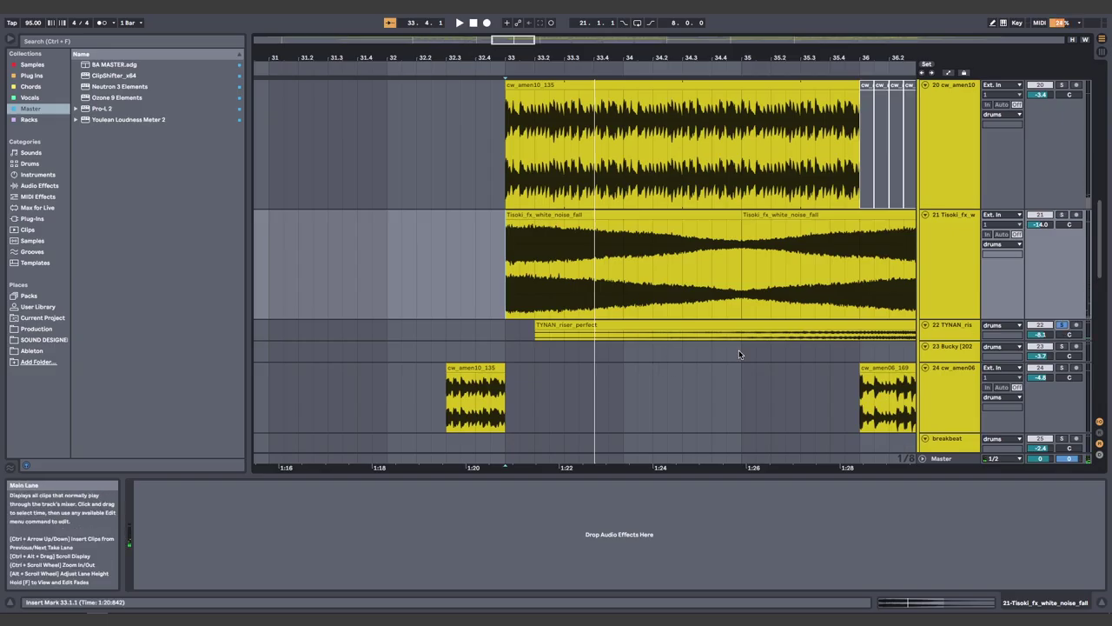
left_click(622, 335)
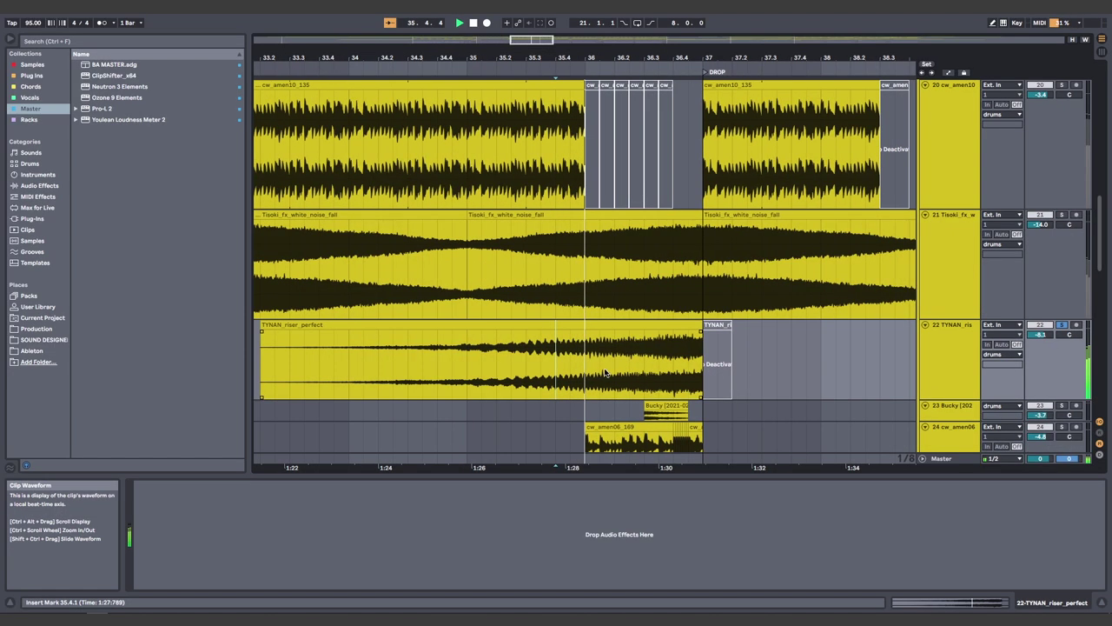
Step: Play the build up's drums from bar 29 and look over the tracks from kick snare down to the TYNAN riser
scroll(622, 336, "up", 5)
scroll(622, 335, "left", 5)
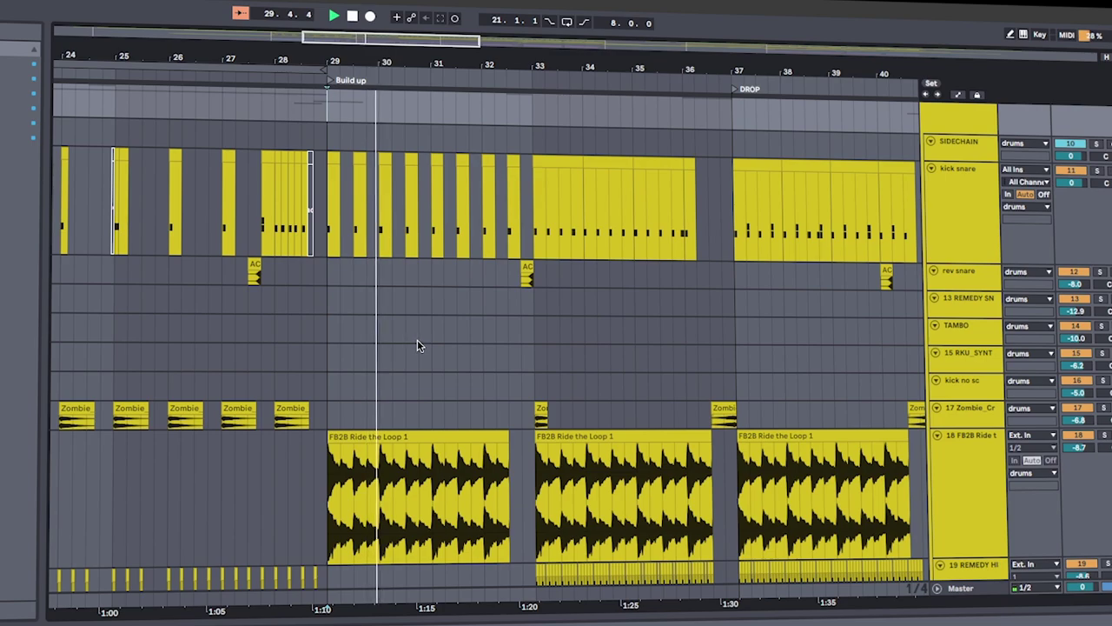
scroll(417, 339, "down", 5)
scroll(477, 346, "down", 3)
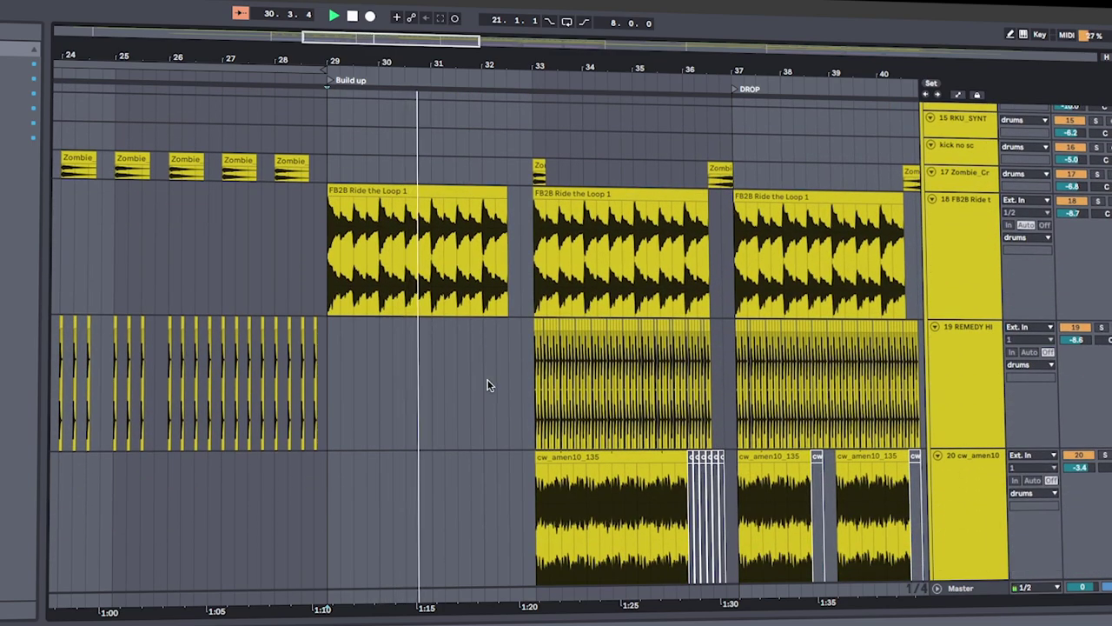
scroll(516, 382, "down", 3)
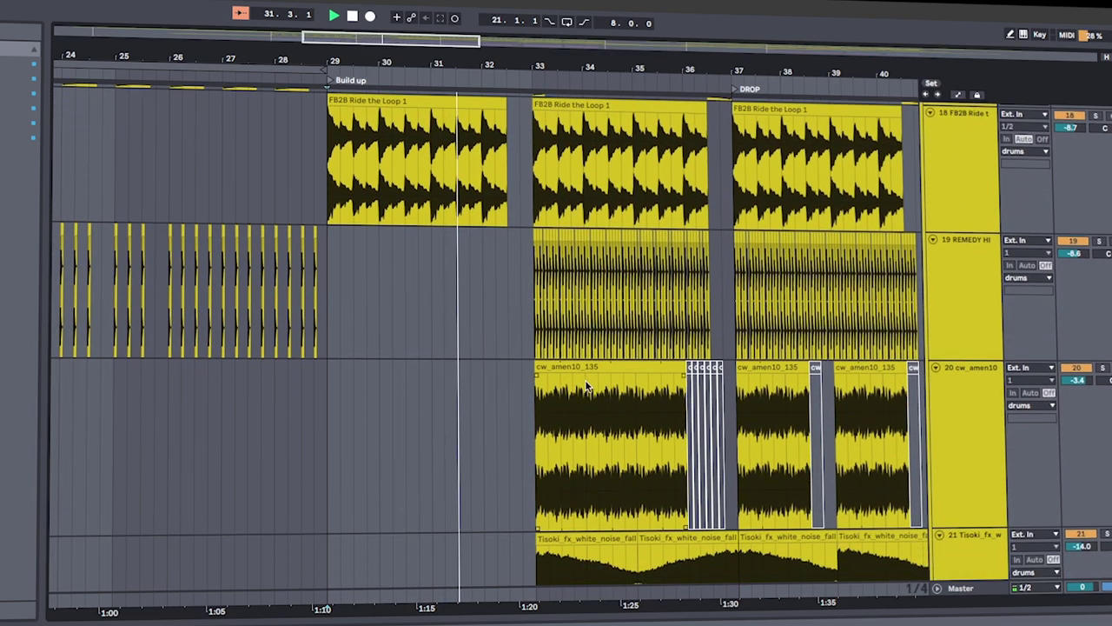
left_click_drag(635, 66, 635, 130)
scroll(484, 449, "down", 2)
scroll(484, 449, "down", 4)
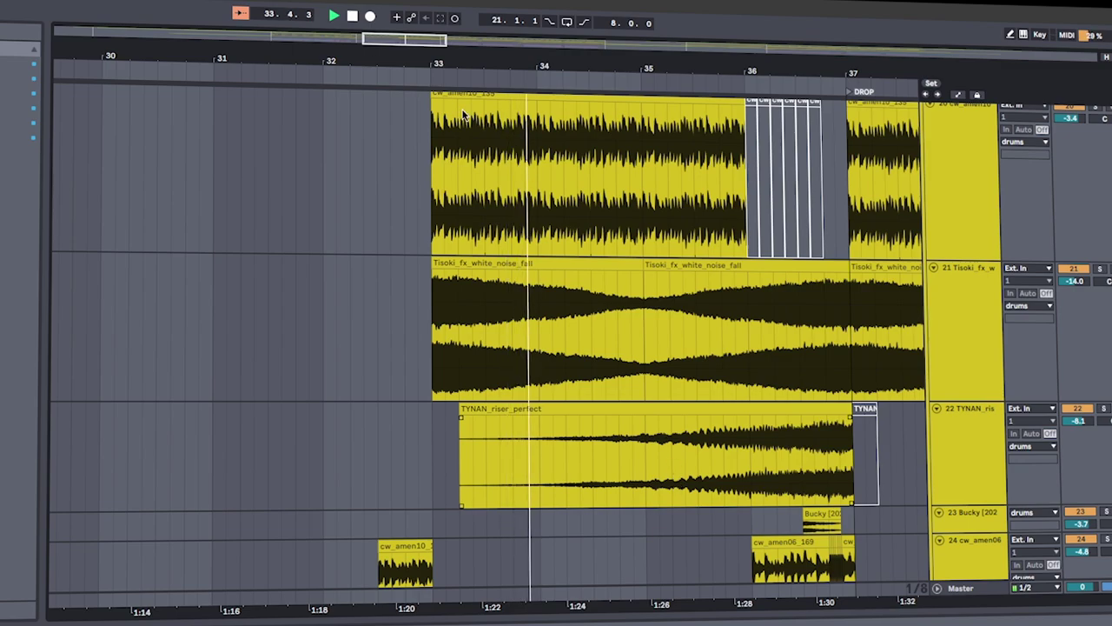
left_click(240, 14)
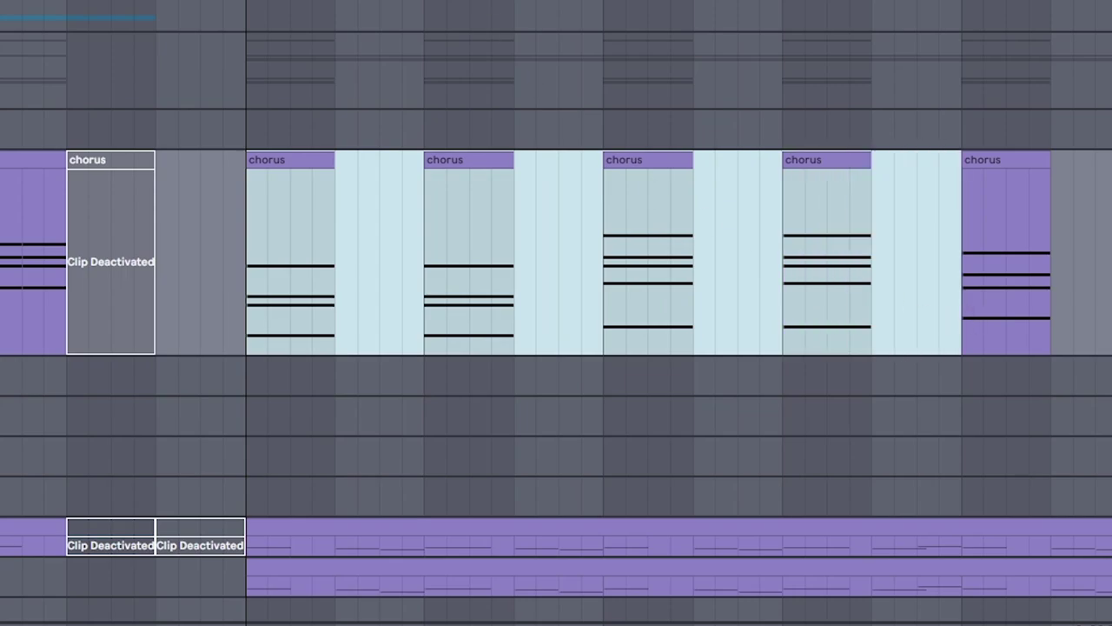
Step: Examine the chorus chord clips in the build up, the Arpeggiator in Chord Trigger style, and the layered bass clips from bar 29
key("minus")
left_click(373, 307)
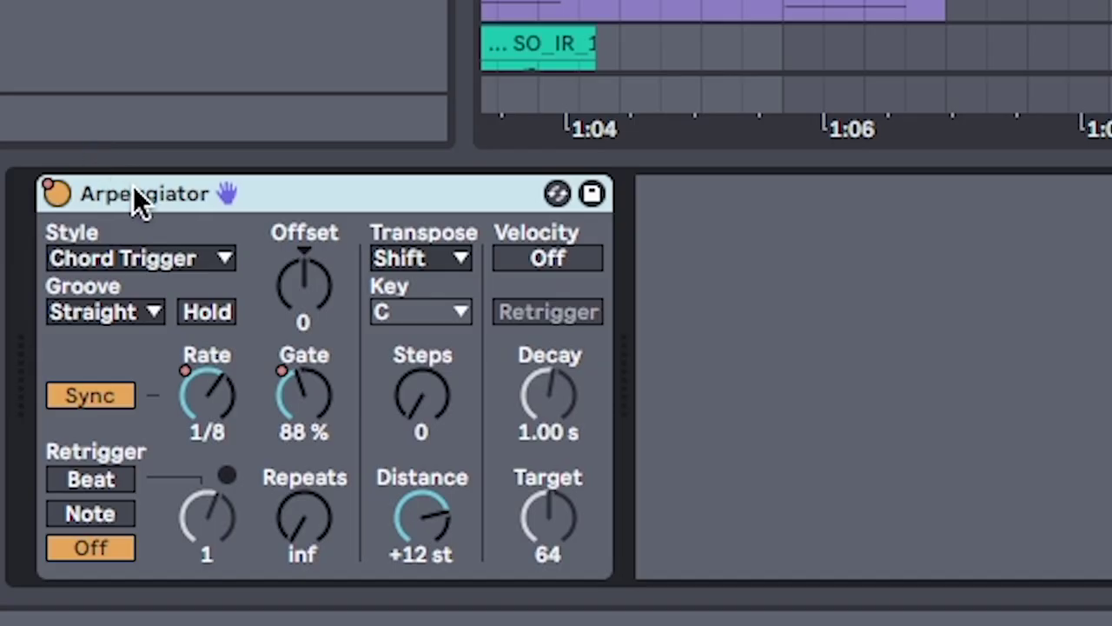
left_click(115, 258)
left_click(122, 128)
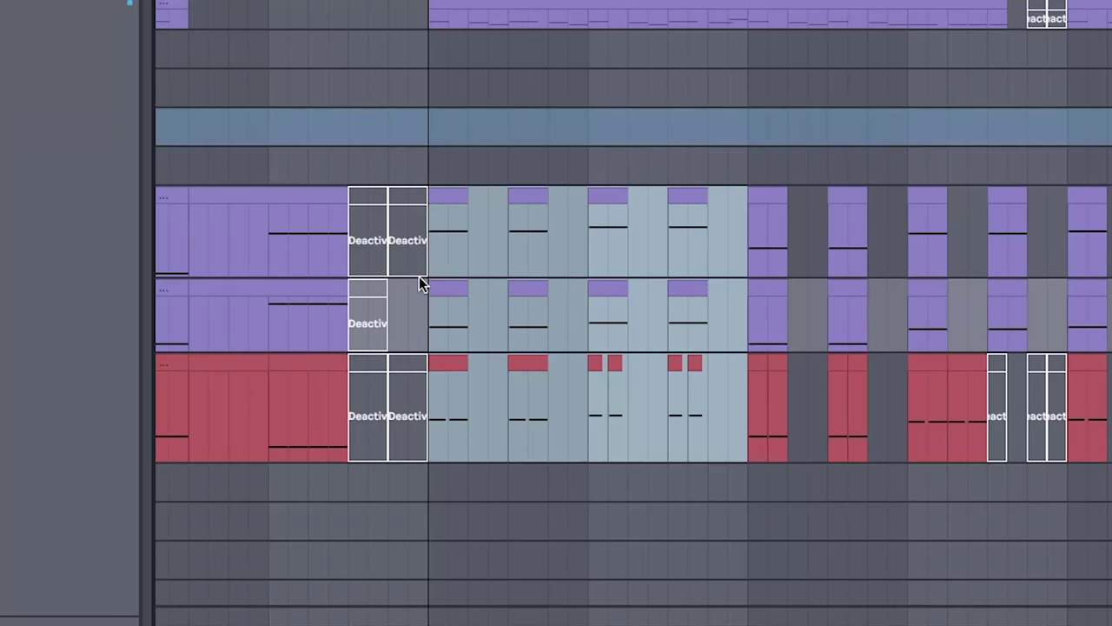
left_click(426, 271)
scroll(466, 267, "left", 5)
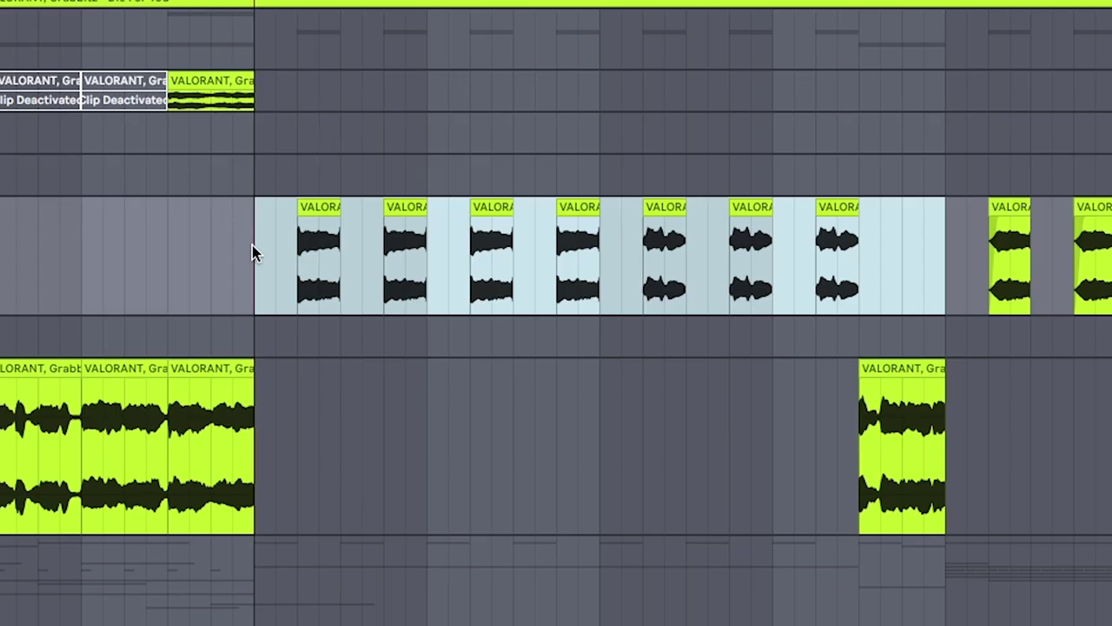
Step: Listen to the vocal chops on track 6 with their effects chain and to the vocals on track 8
left_click_drag(261, 274, 624, 277)
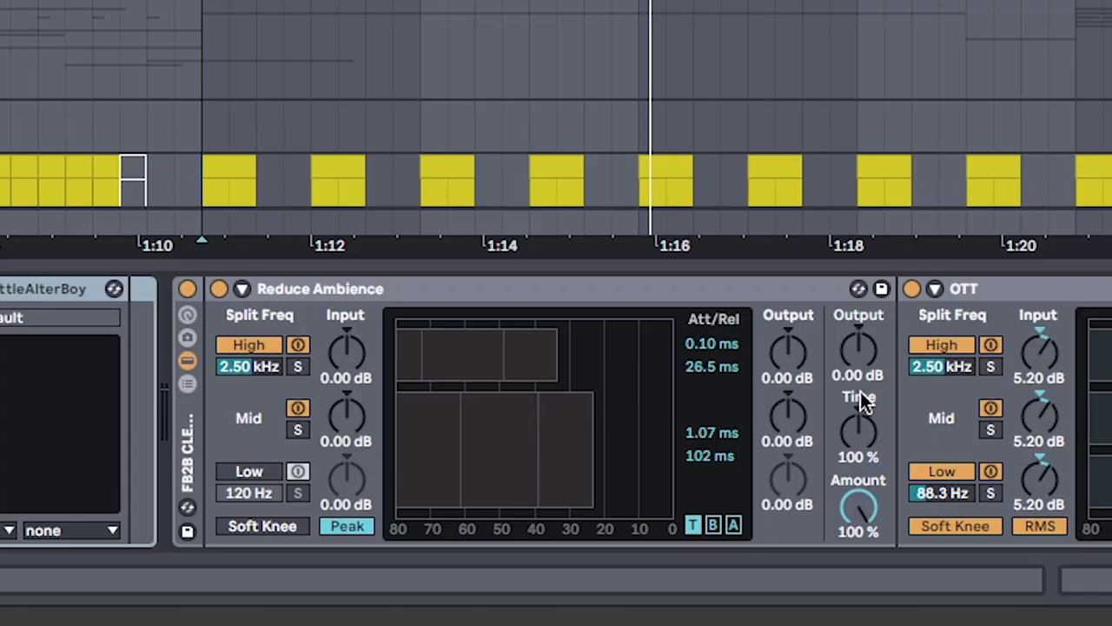
scroll(367, 347, "right", 5)
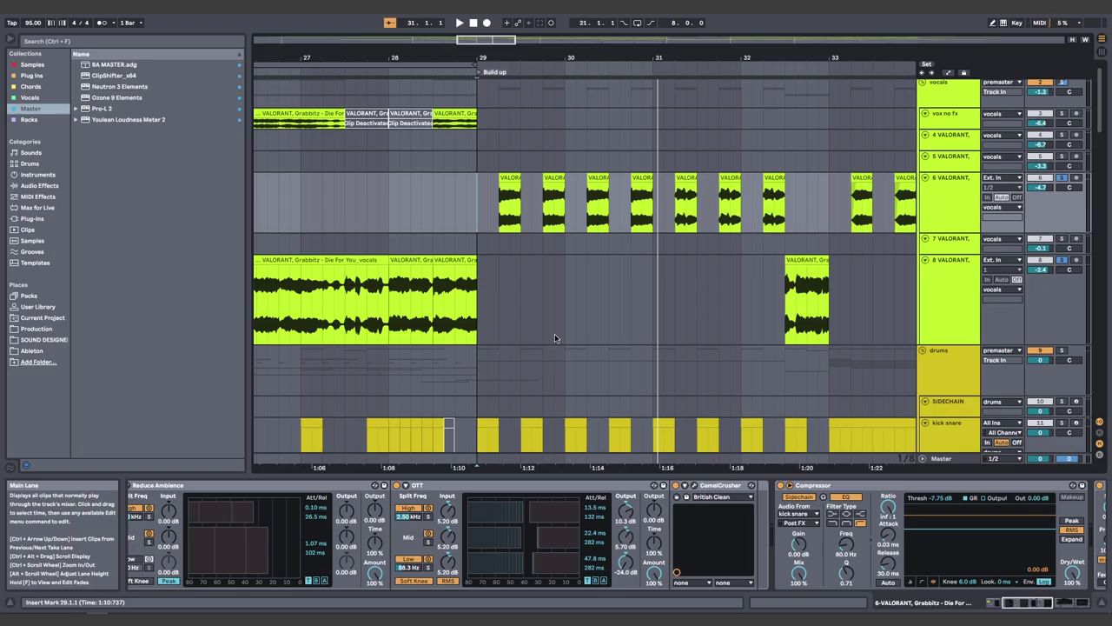
scroll(558, 333, "up", 1)
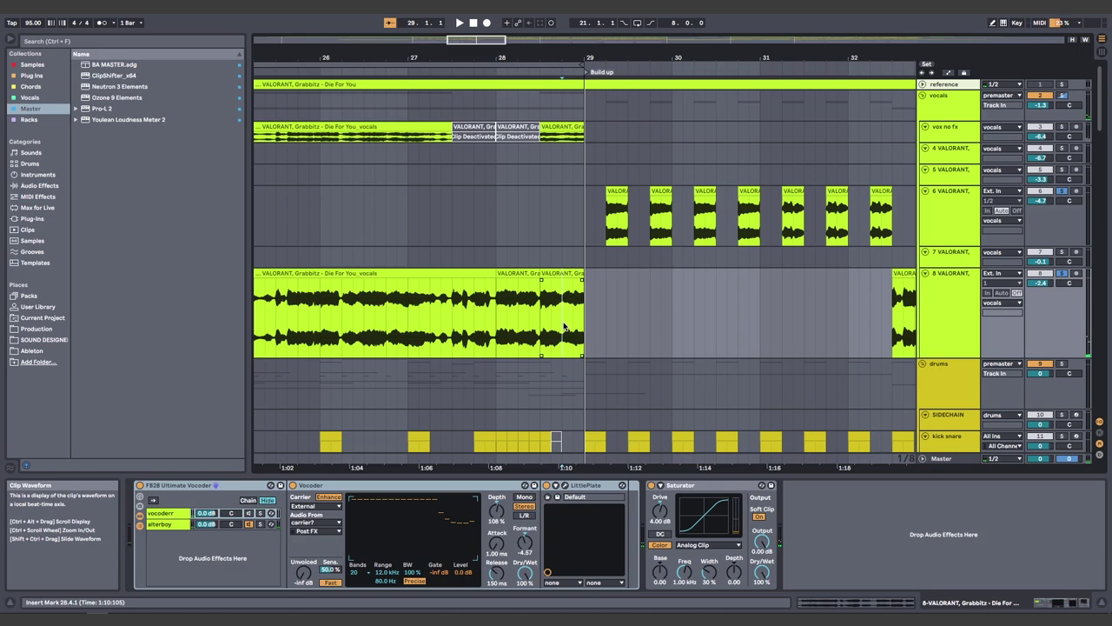
key("space")
key("space")
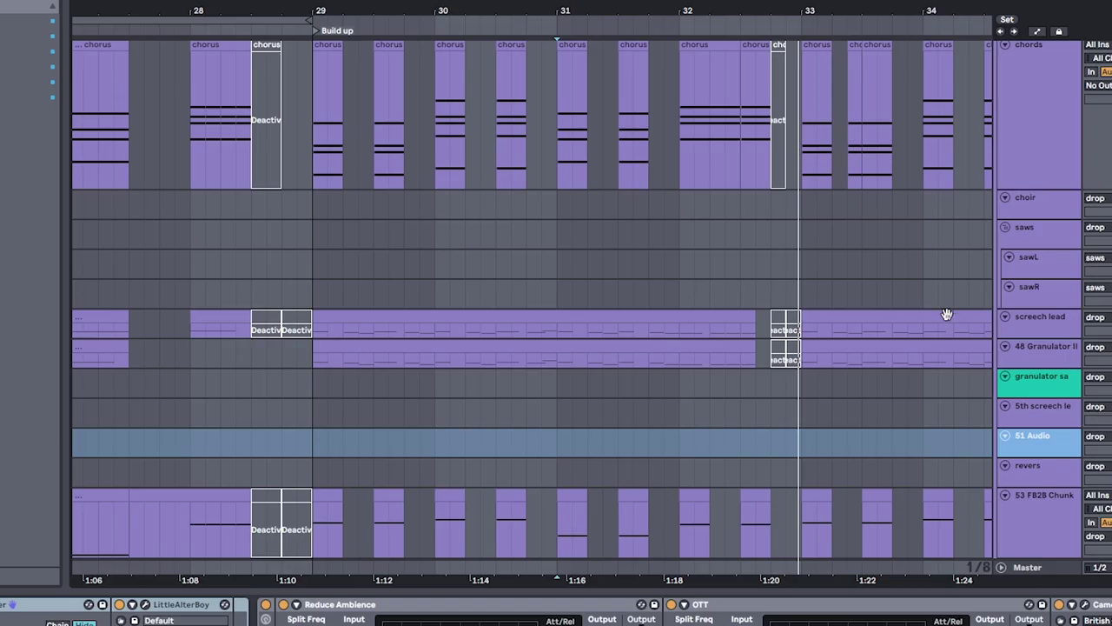
Step: Enlarge the screech lead and Granulator II tracks, select their clips from bar 29 to 33 and listen to them
left_click_drag(1022, 372, 1040, 546)
scroll(732, 318, "down", 3)
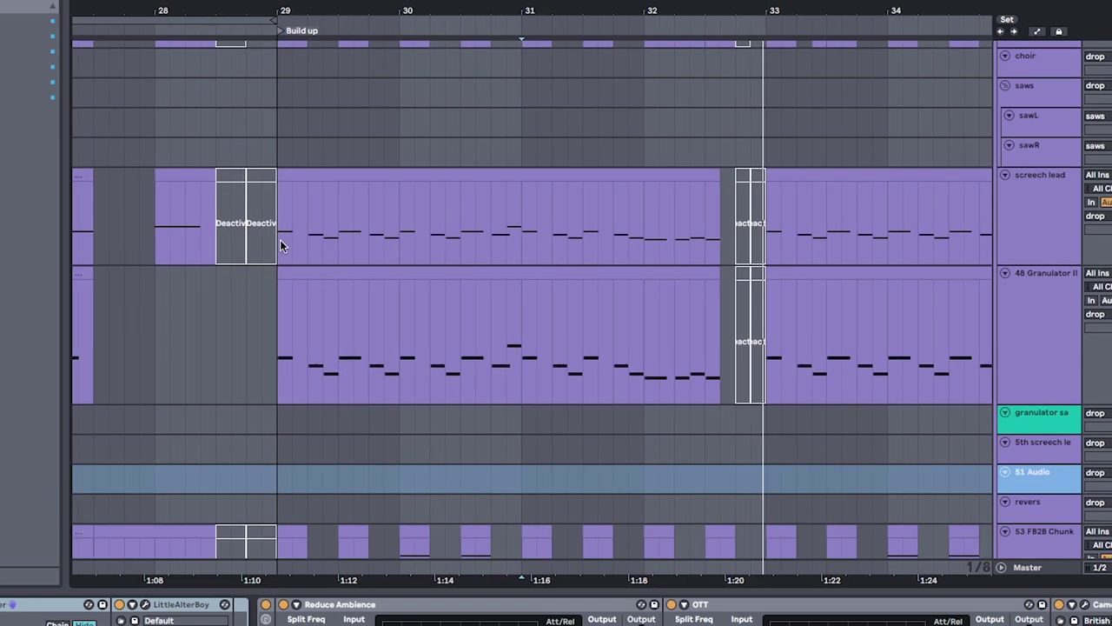
left_click(755, 341, "shift")
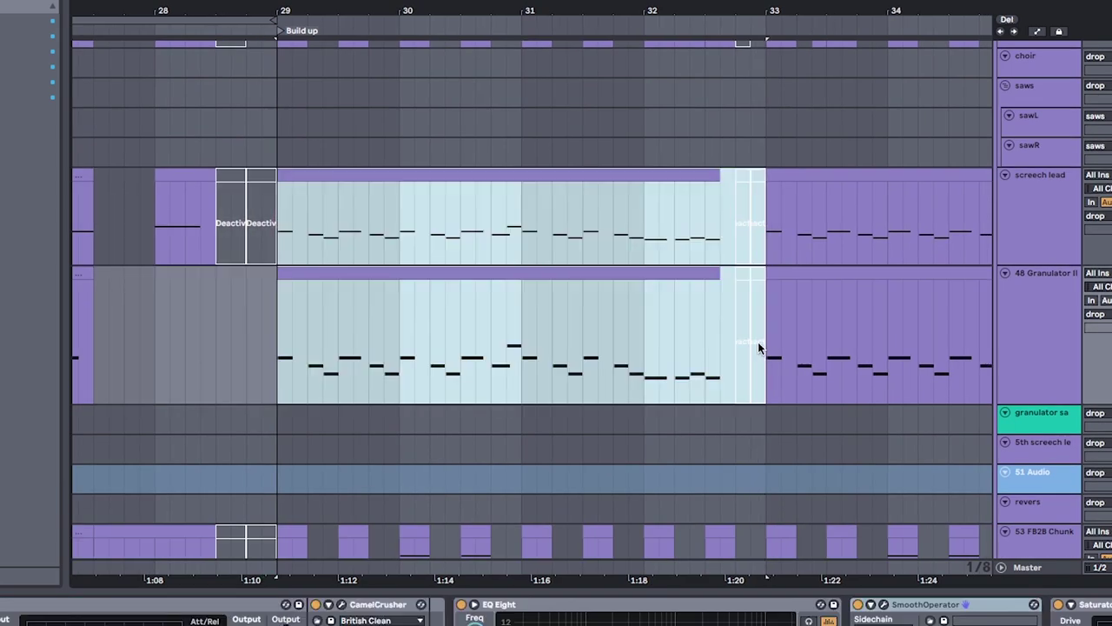
key("space")
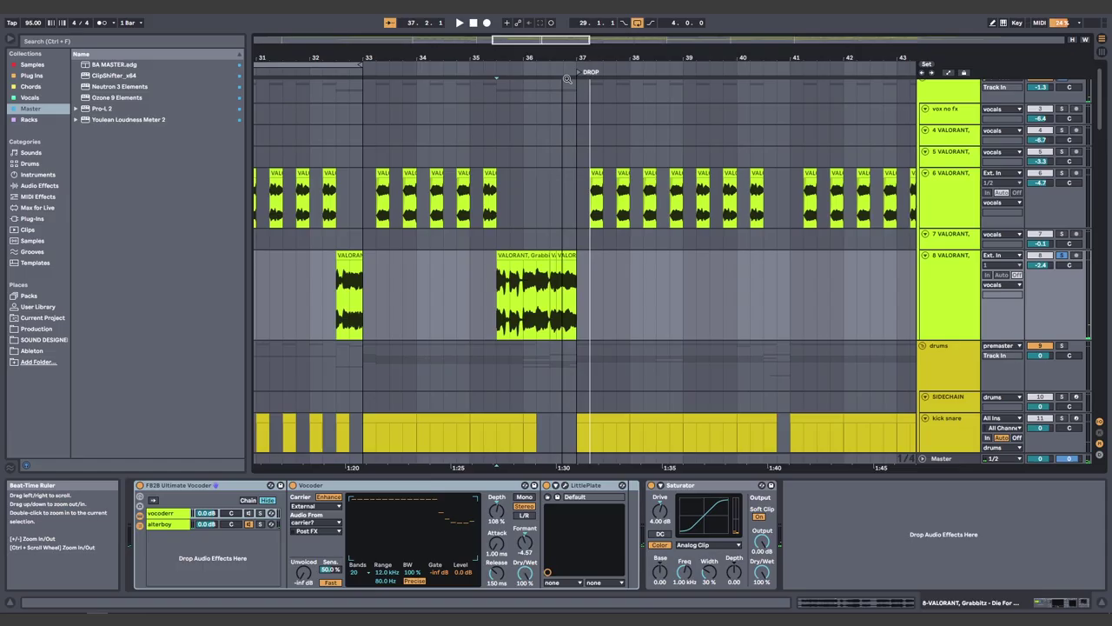
Step: Zoom in on the track 8 vocals just before the drop and select the last two cuts
left_click_drag(566, 78, 567, 104)
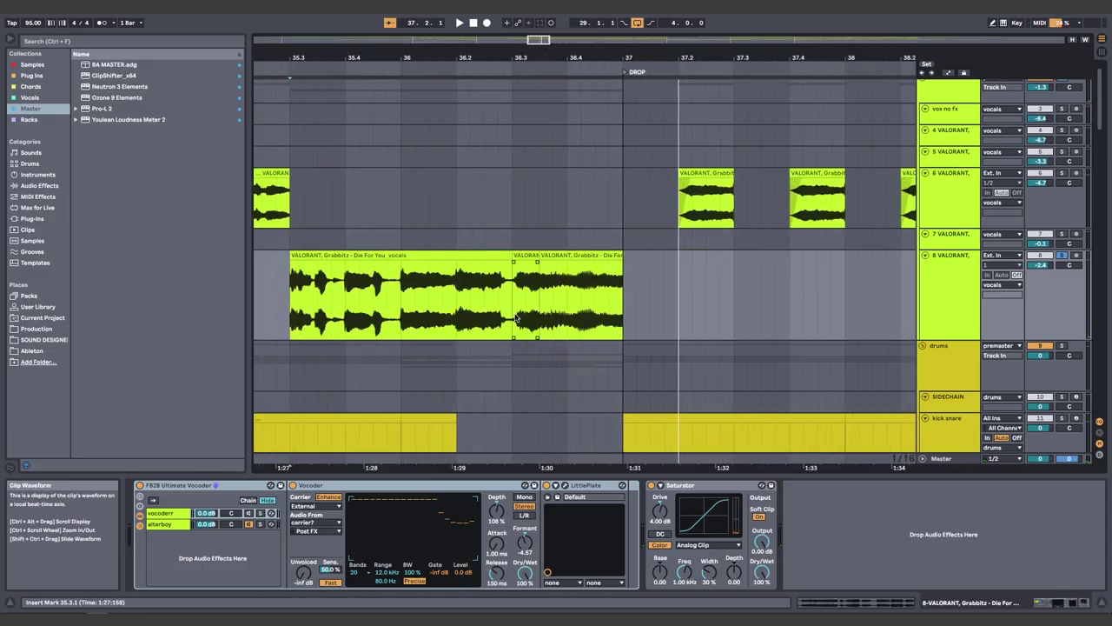
left_click_drag(511, 309, 621, 309)
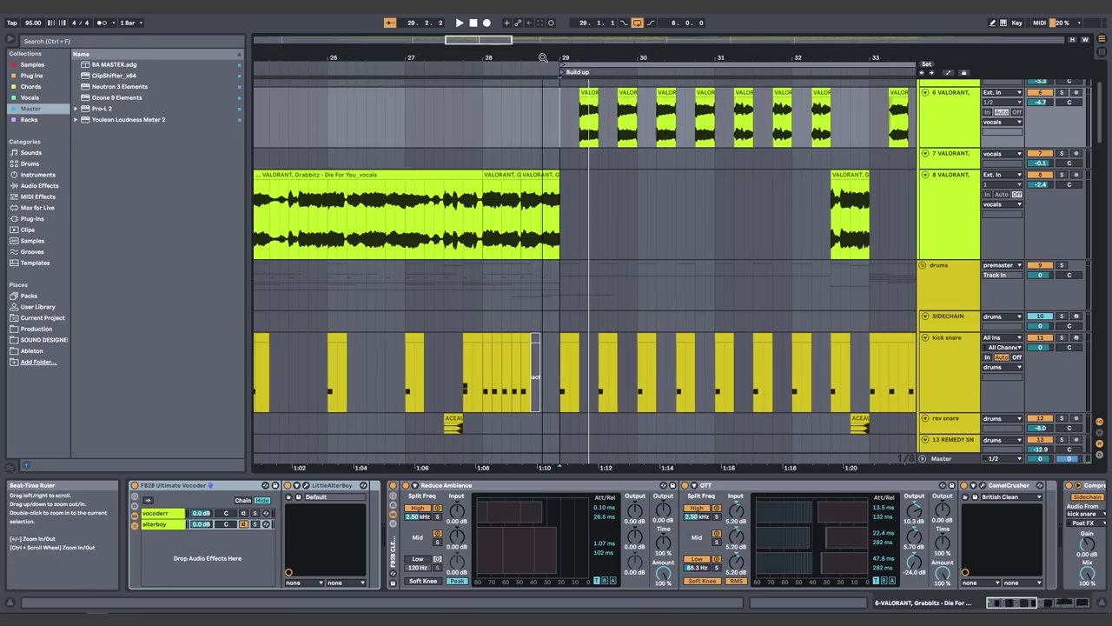
Step: Play the full build up from bar 29 and look over its vocal, drum, chord and lead tracks
left_click(587, 181)
scroll(582, 153, "up", 2)
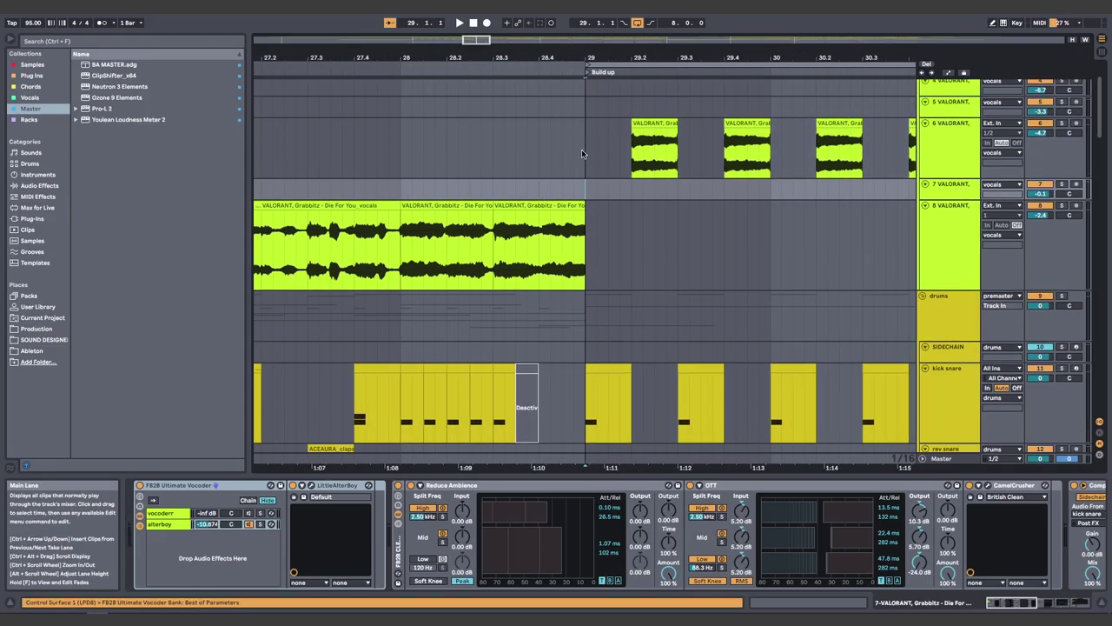
key("space")
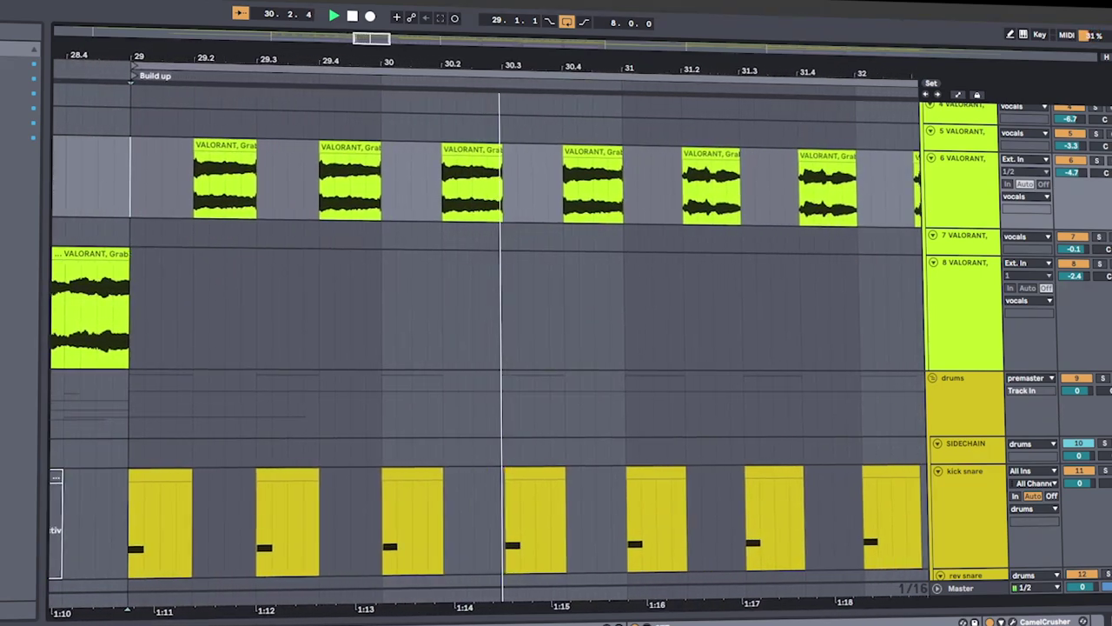
scroll(487, 330, "down", 10)
scroll(826, 398, "down", 15)
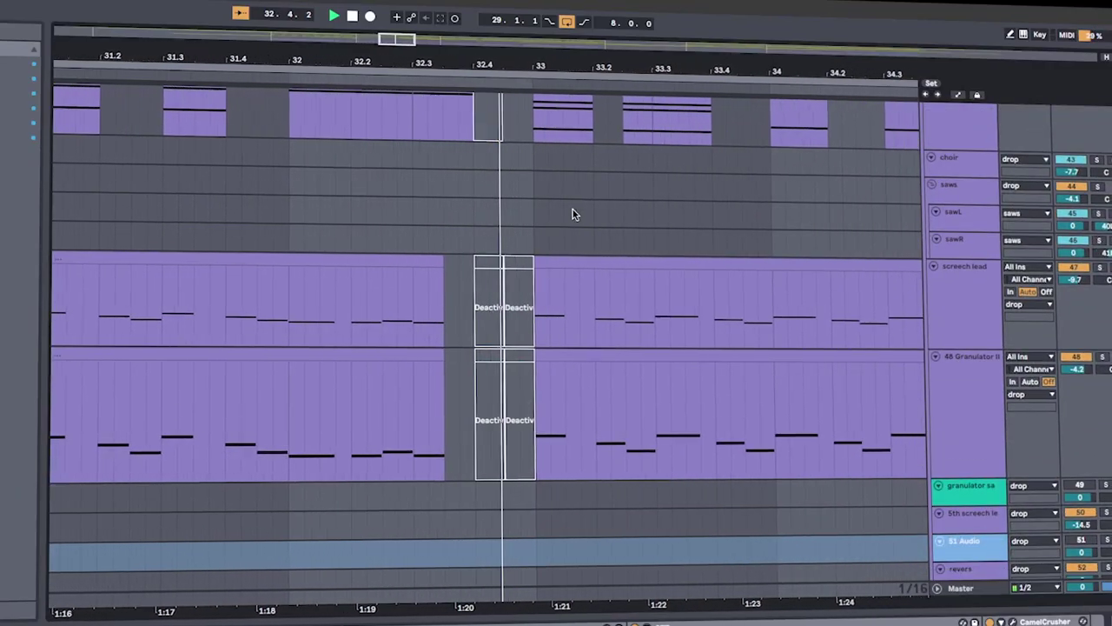
scroll(573, 260, "up", 2)
scroll(521, 330, "up", 10)
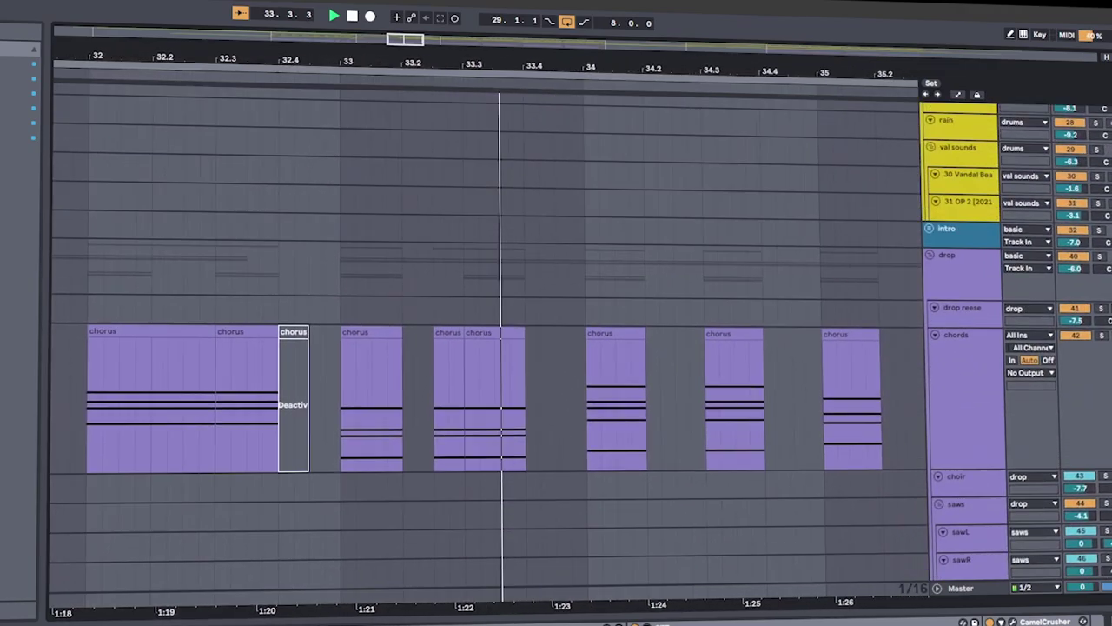
scroll(956, 324, "up", 5)
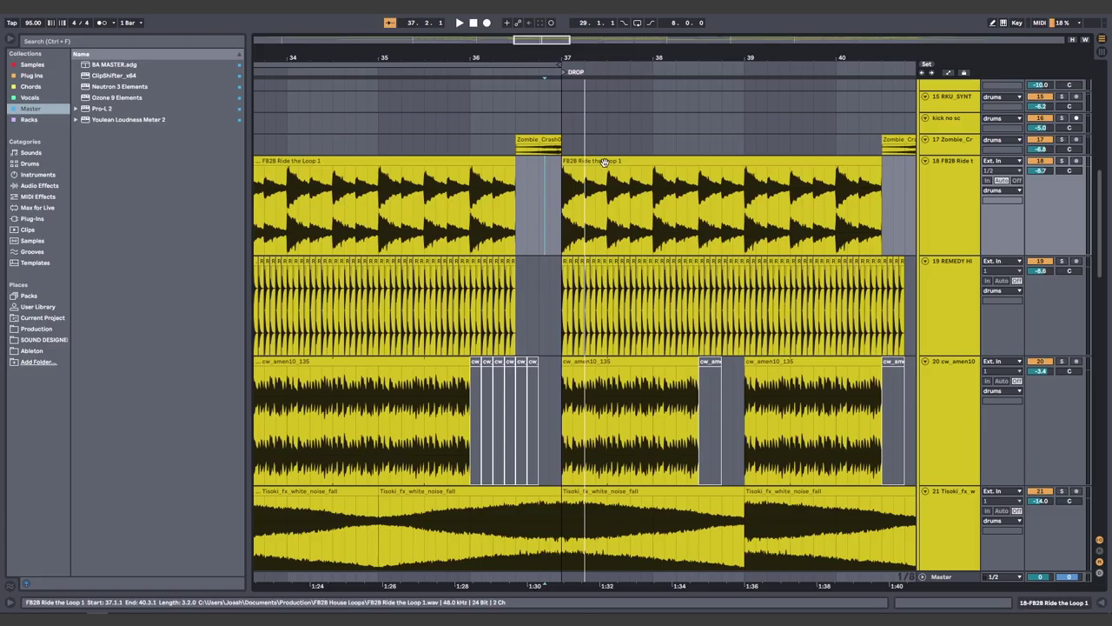
Step: Open the first kick snare clip of the drop to examine its notes, then select the clips in bars 37 to 40 and play the drop's drums
left_click_drag(604, 162, 624, 336)
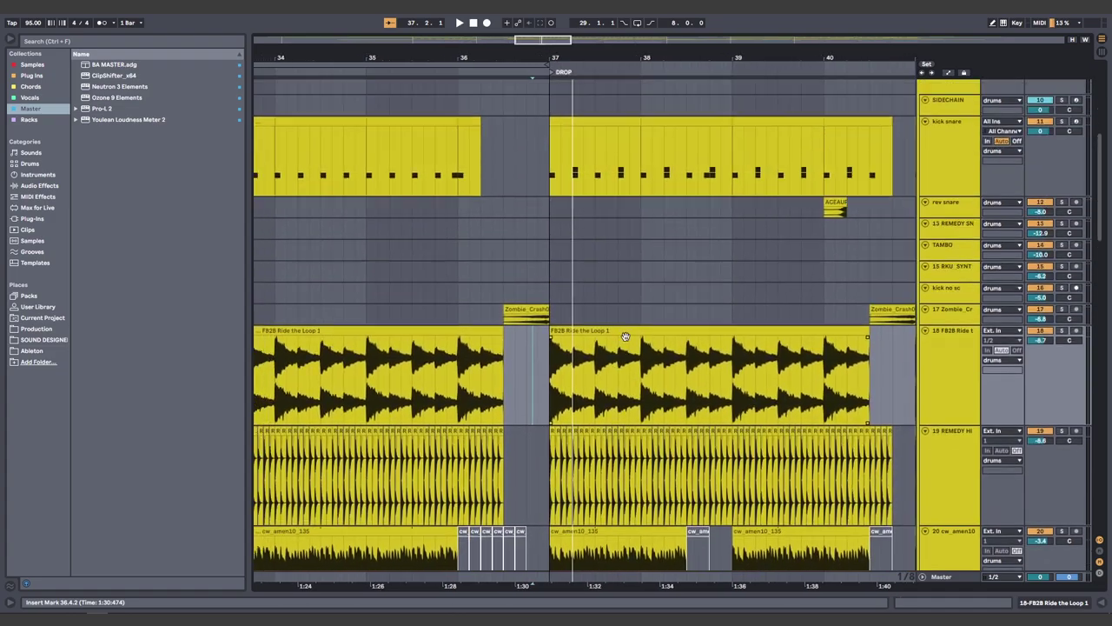
double_click(591, 123)
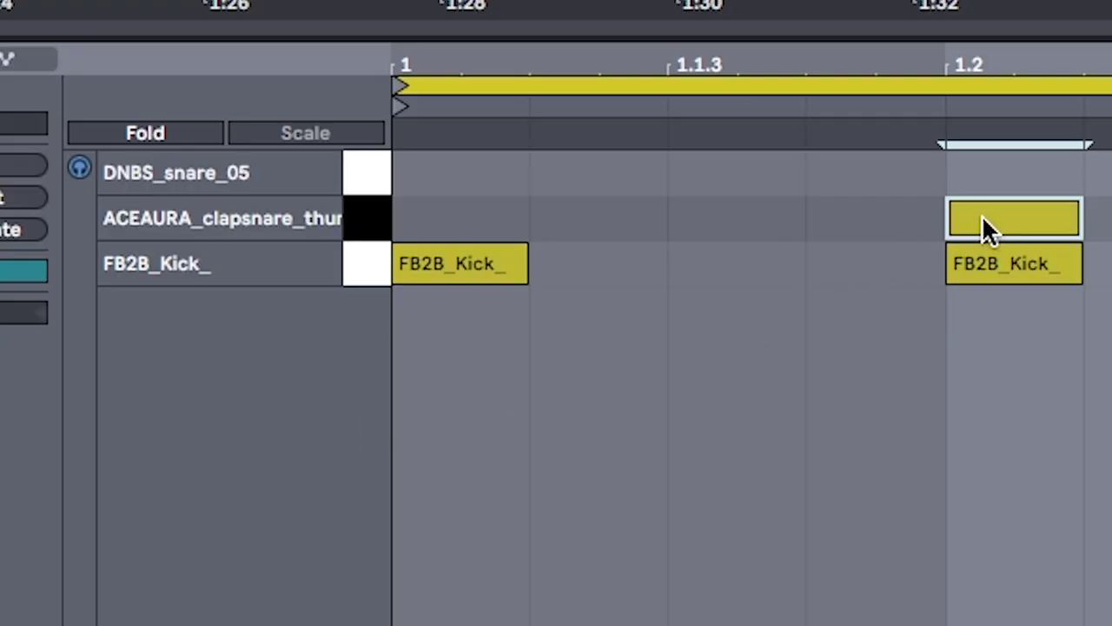
left_click(360, 218)
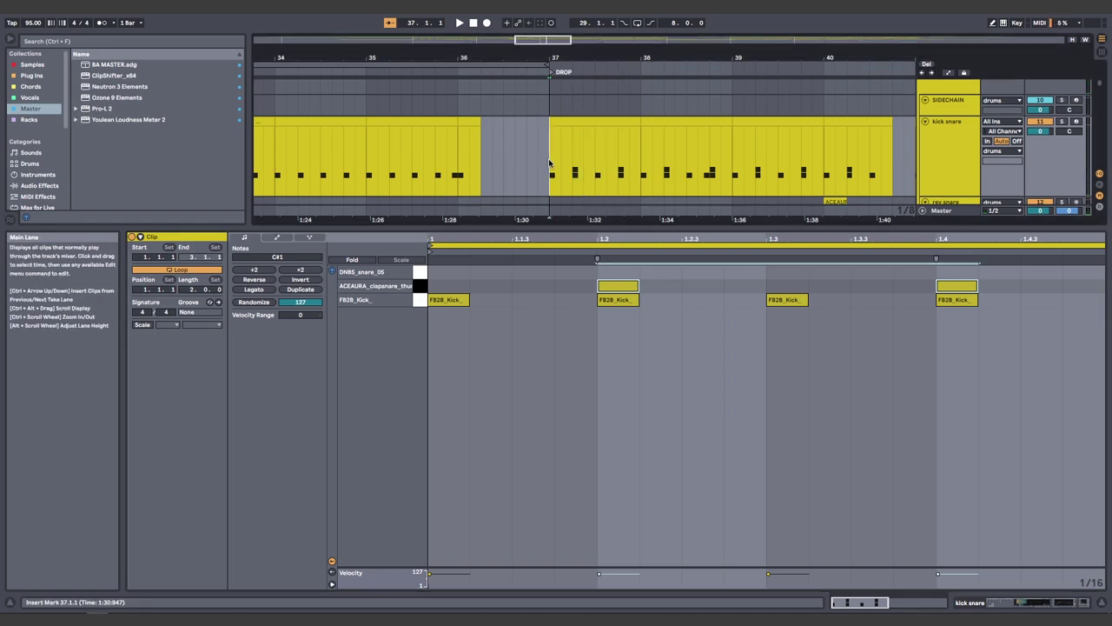
left_click_drag(551, 160, 892, 178)
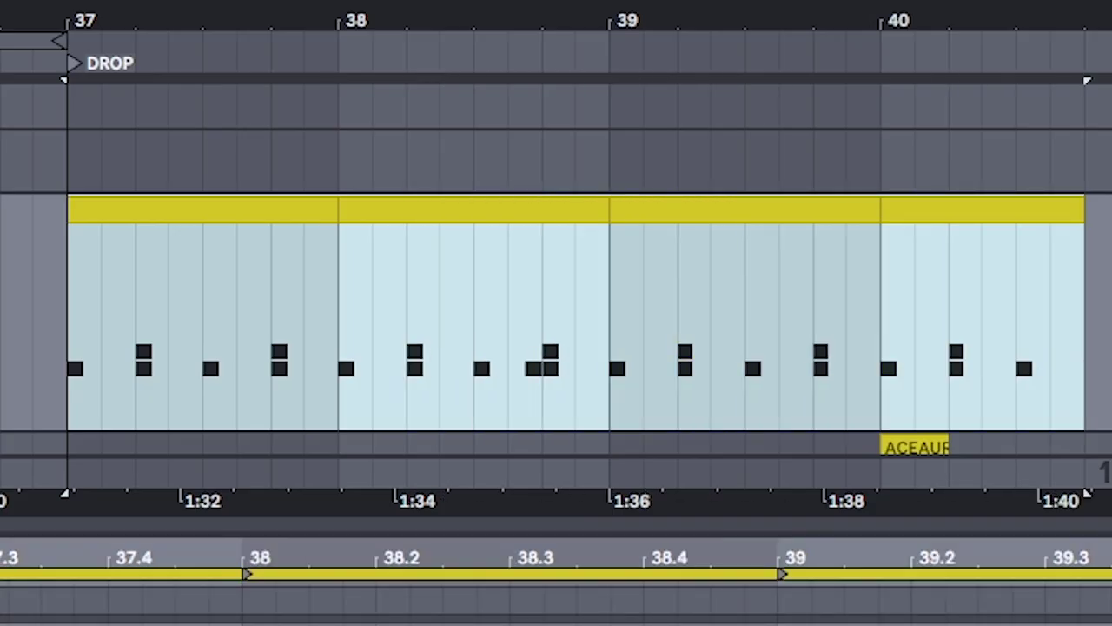
key("space")
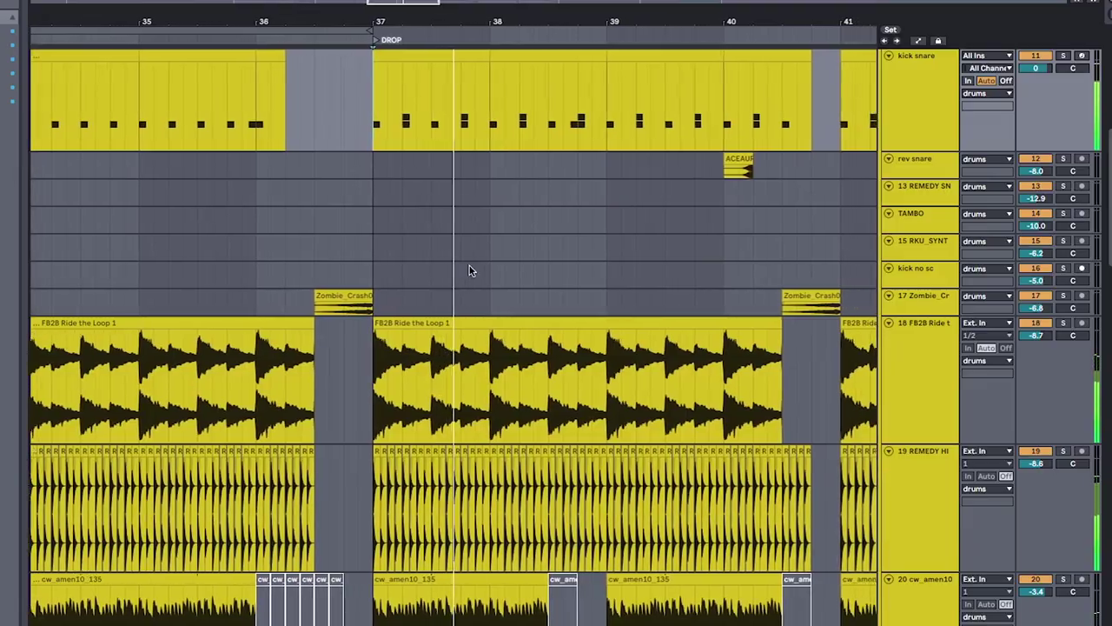
Step: Select the ride, hi-hat, amen break and white noise clips from bar 37 to 41, and look over the drop's chord, lead and bass tracks
scroll(472, 261, "down", 5)
left_click_drag(412, 130, 779, 500)
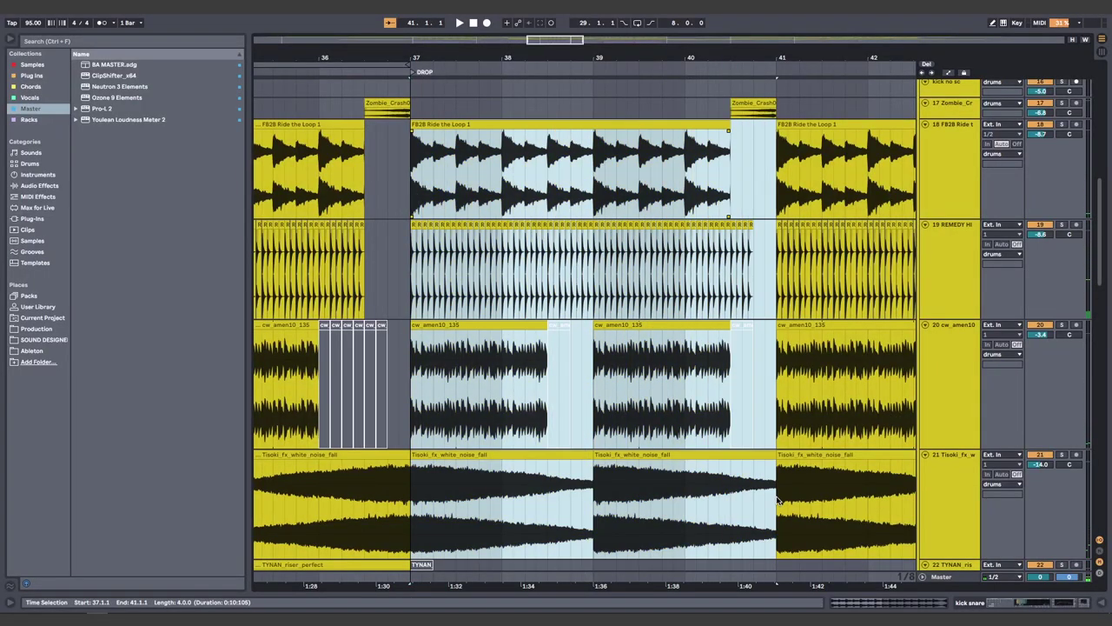
key("minus")
scroll(558, 251, "down", 15)
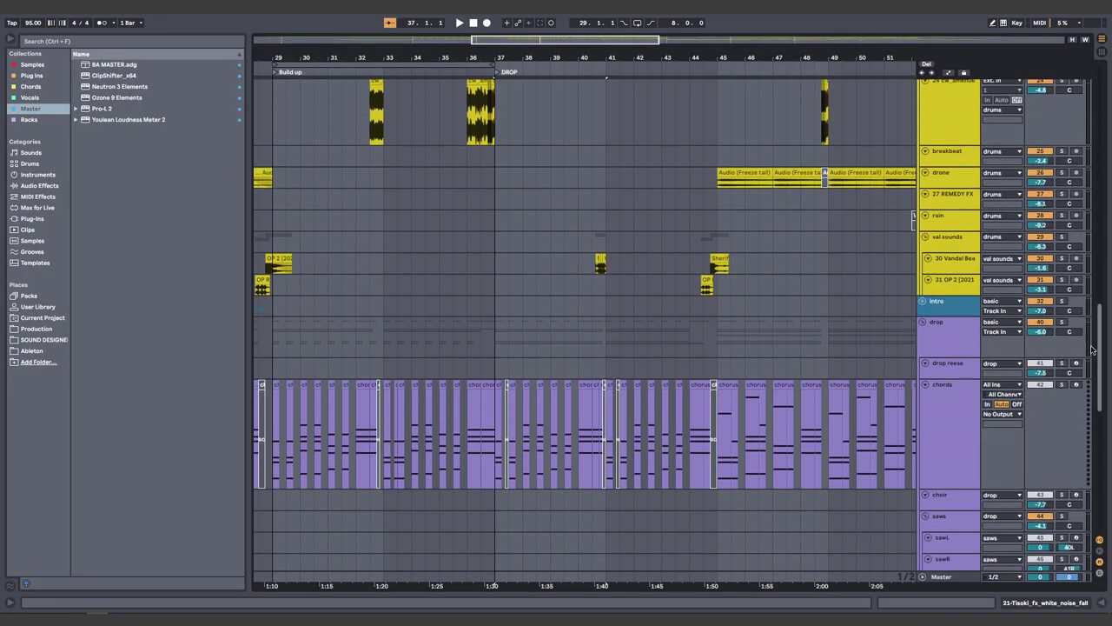
scroll(1078, 452, "down", 3)
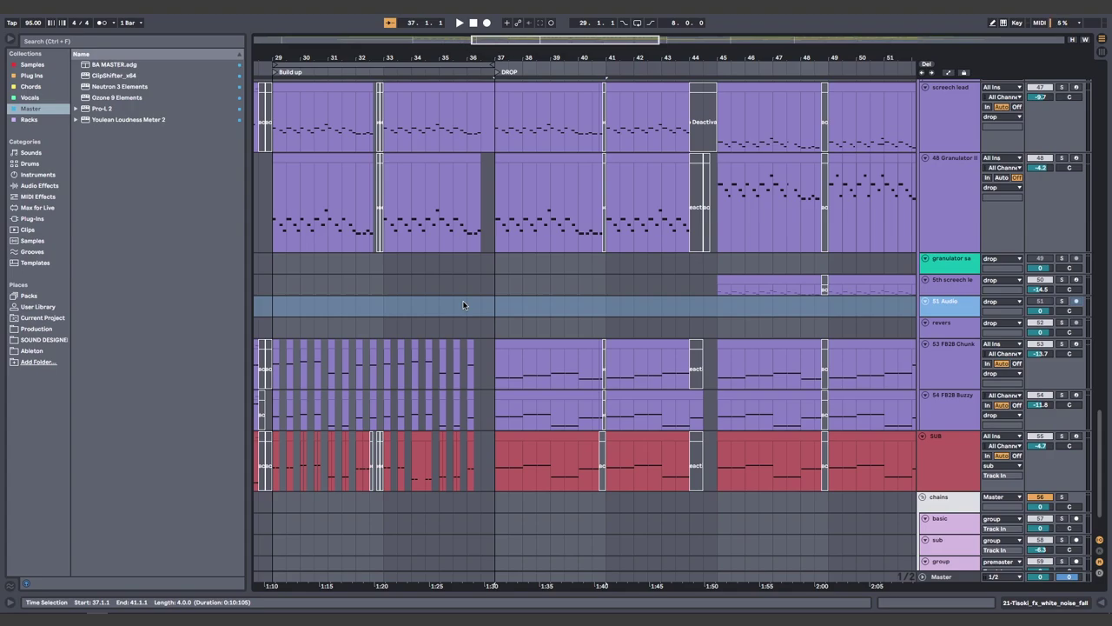
scroll(463, 304, "up", 6)
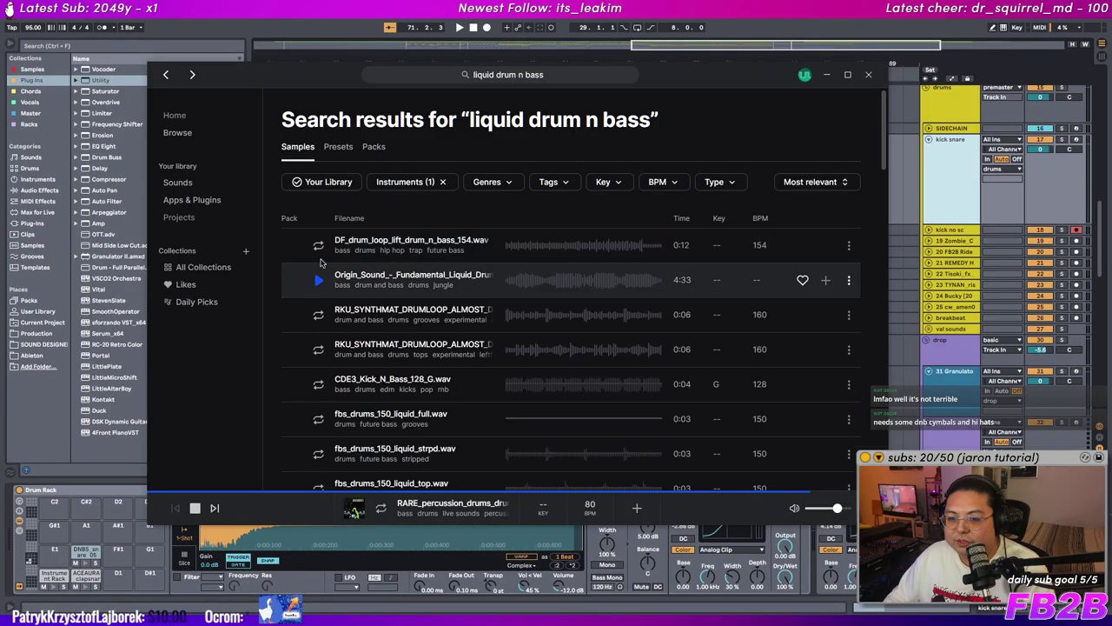
Step: Preview the DF_drum_loop_lift_drum_n_bass_154.wav loop in the sample browser's "liquid drum n bass" search results
left_click(319, 248)
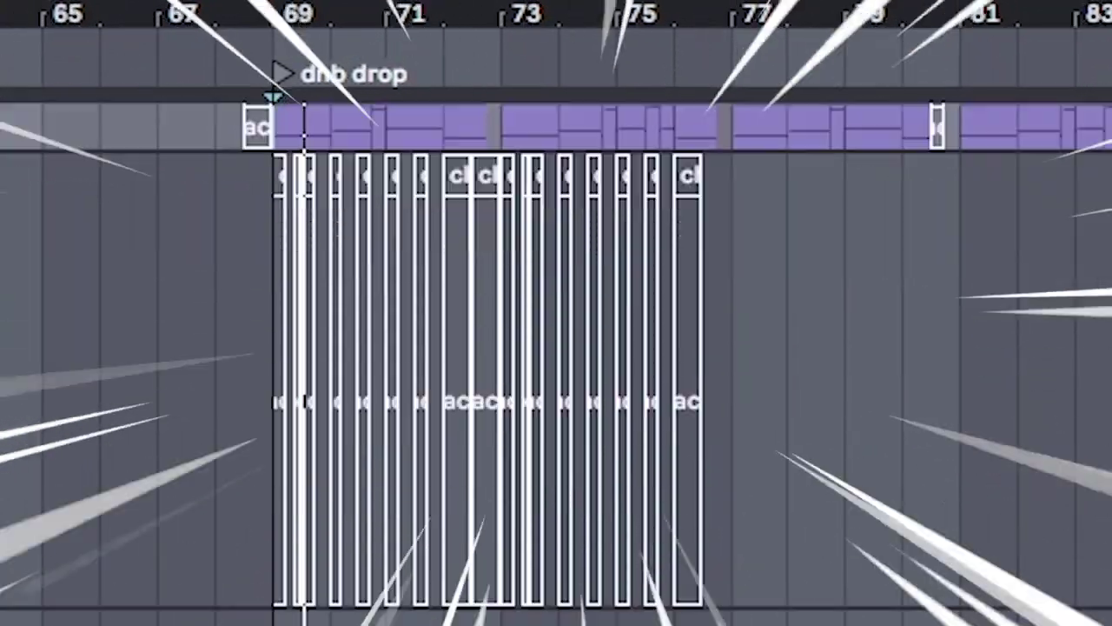
Step: Select the first drop phrase of the FB2B Chunk, FB2B Buzzy and SUB bass tracks, starting at bar 37, and play it
scroll(556, 348, "down", 5)
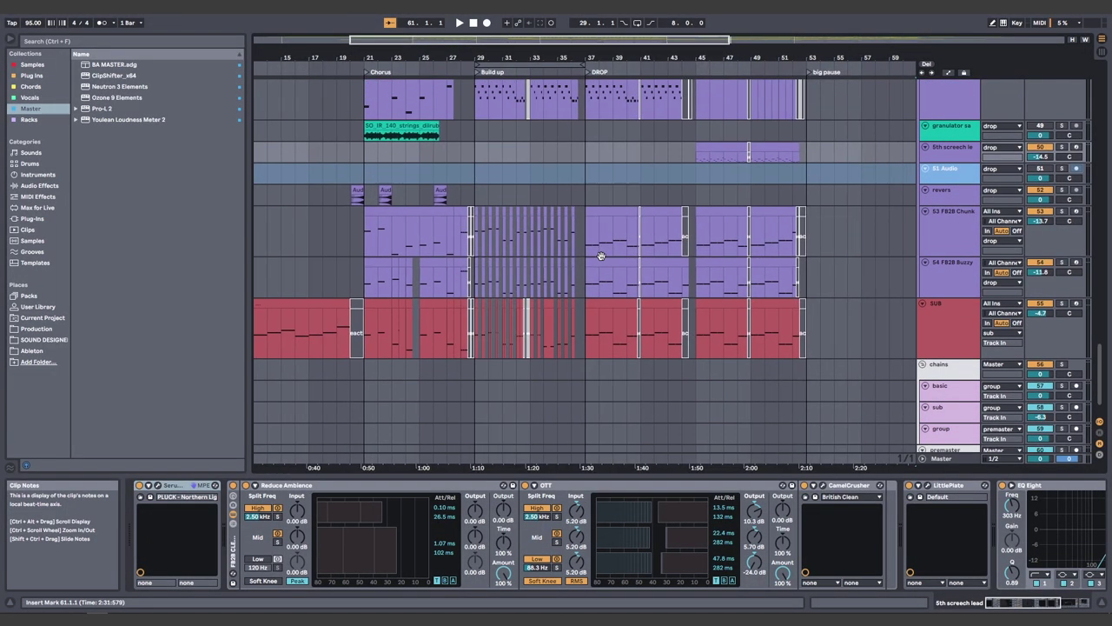
left_click_drag(356, 239, 647, 250)
left_click_drag(1078, 318, 159, 305)
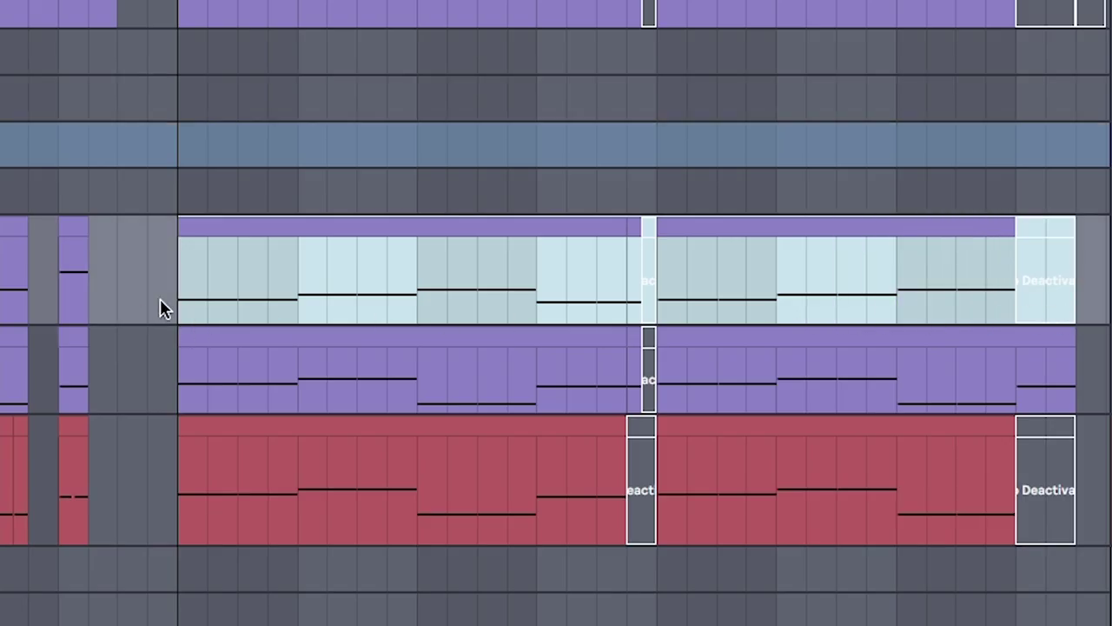
left_click(178, 304)
left_click(630, 530, "shift")
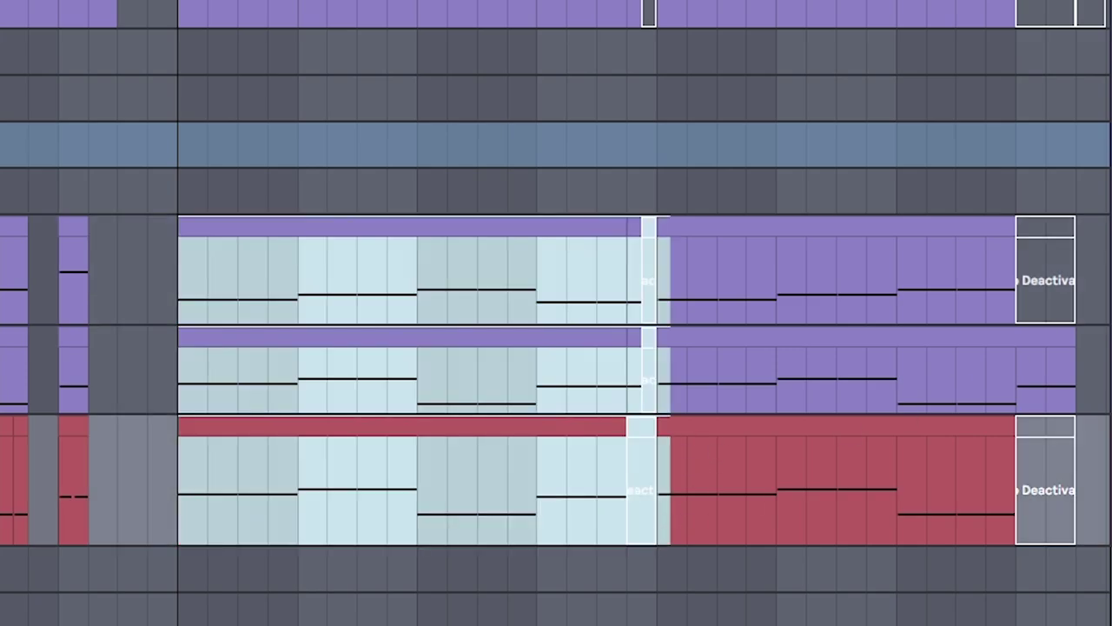
key("space")
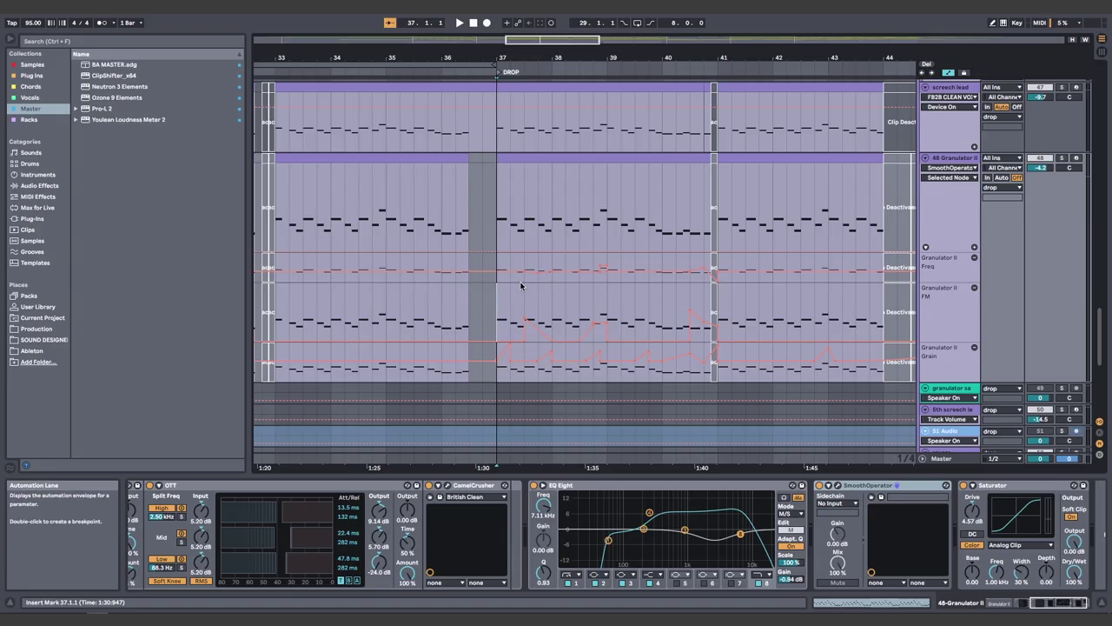
Step: Play the screech lead and Granulator II tracks with their automation from bar 37, and try copying the bar 49 screech lead clip to the 5th screech lead track
key("space")
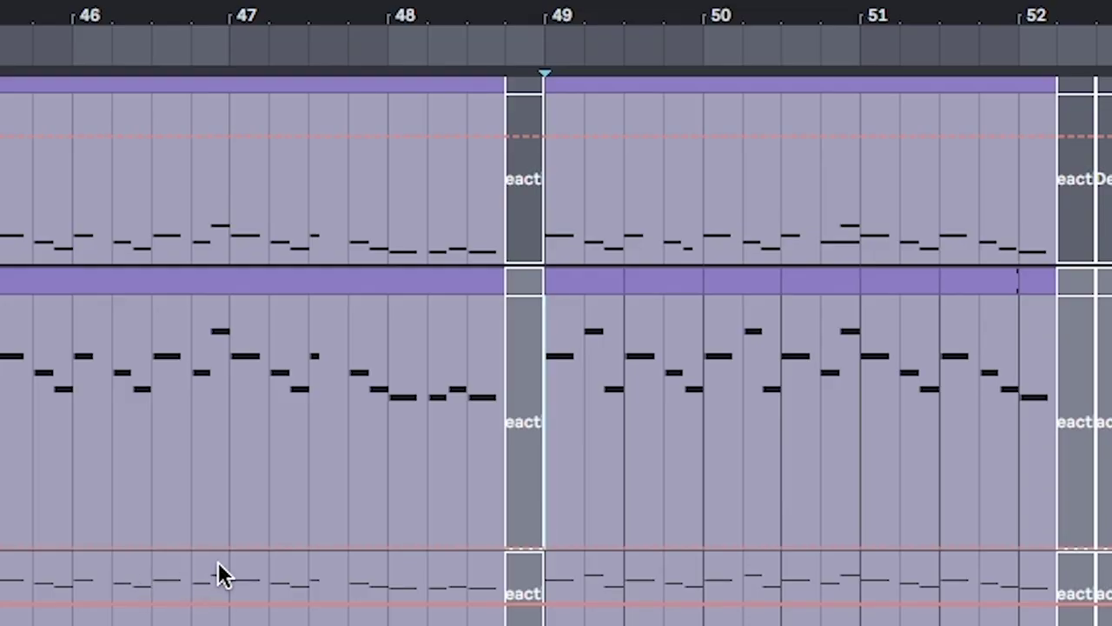
mouse_move(244, 546)
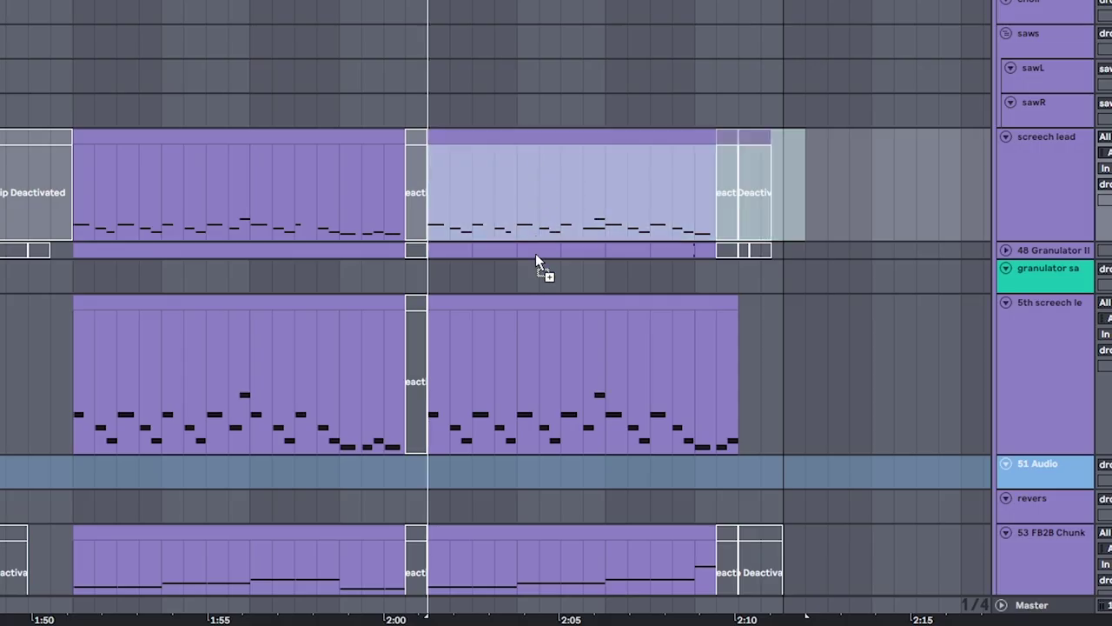
left_click_drag(536, 253, 533, 348)
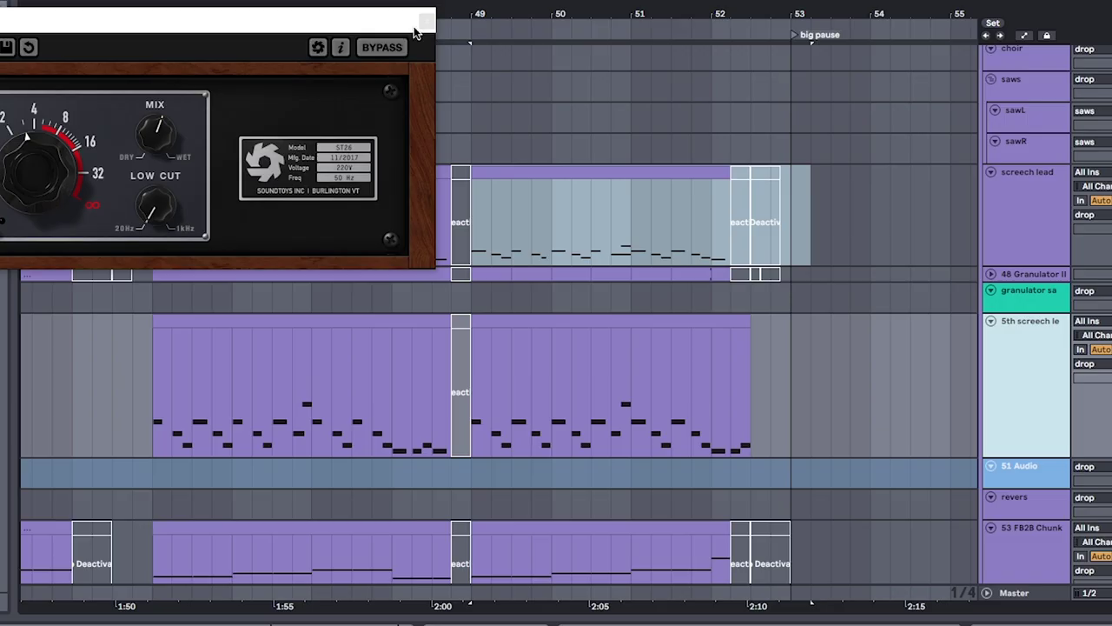
Step: Place the playback position at the start of the short run of Vandal sound clips and play them
left_click(404, 149)
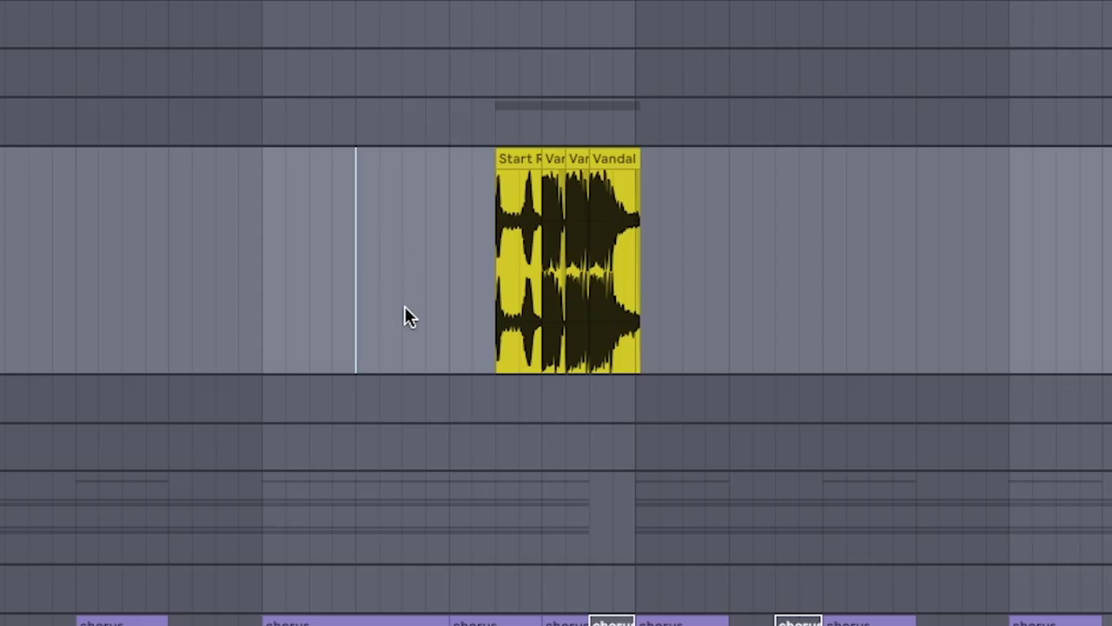
left_click(432, 293)
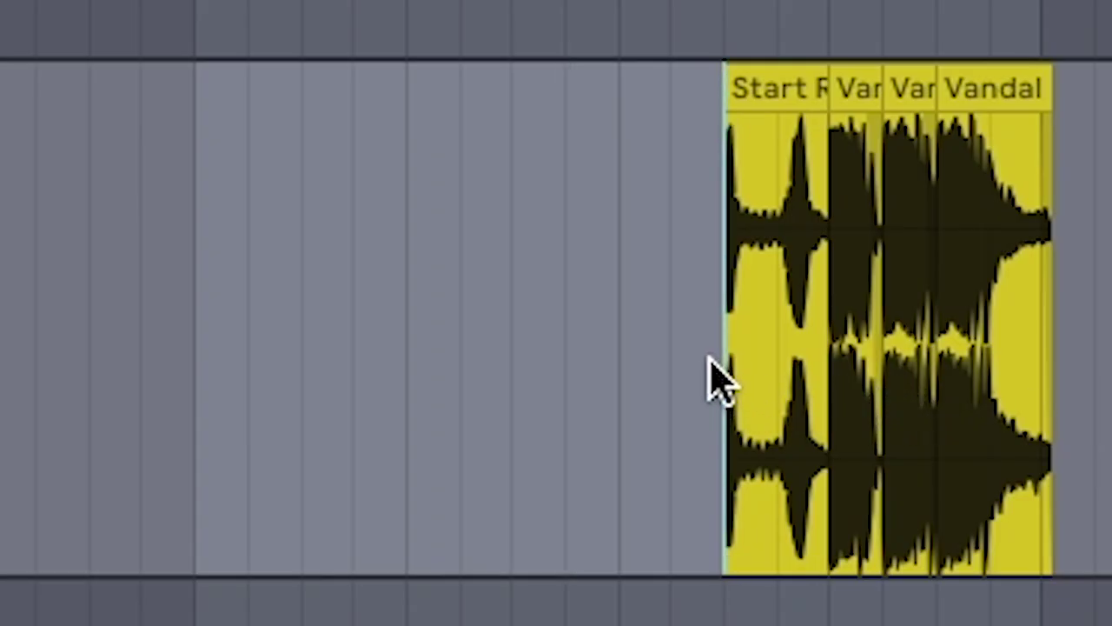
key("space")
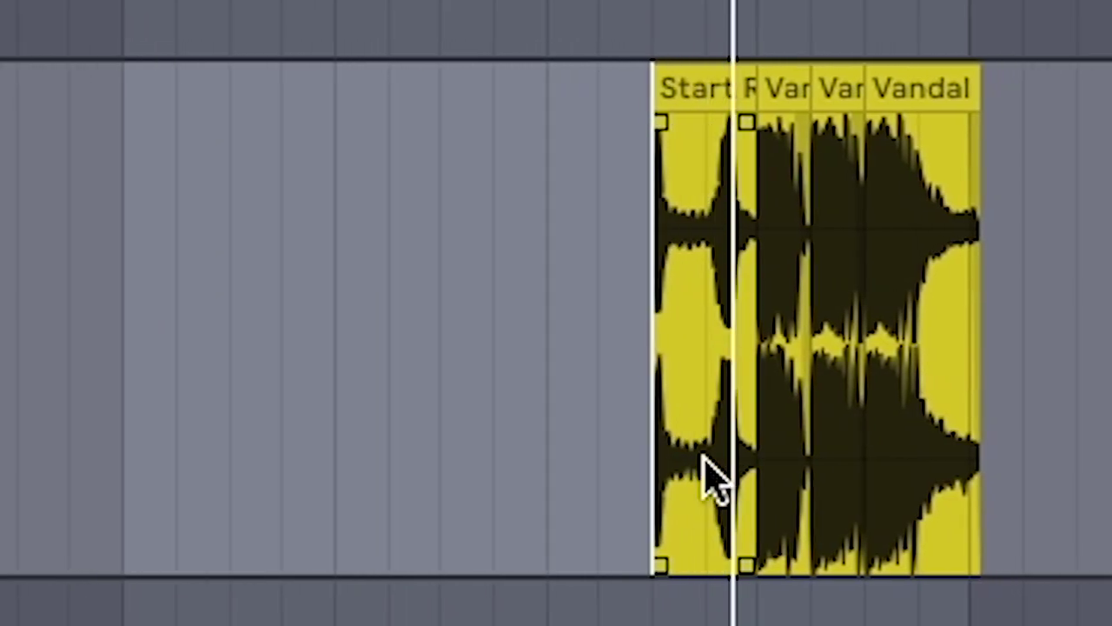